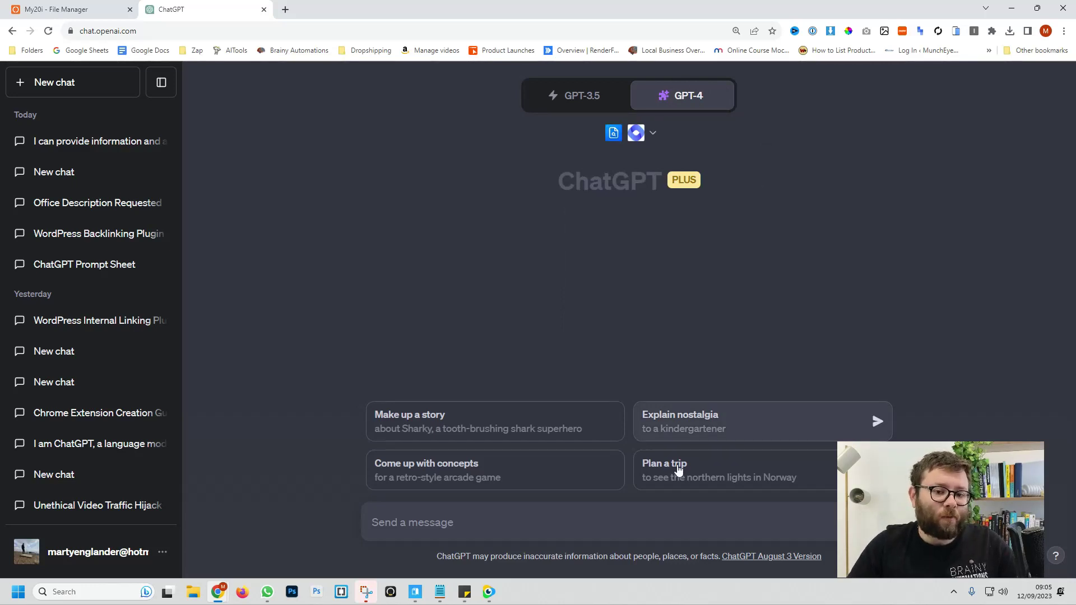
Ask ChatGPT to 'generate a image of a dog in the garden' and get its cannot-generate-images reply.
{"action": "type", "text": "generate a image of a dog in the garden"}
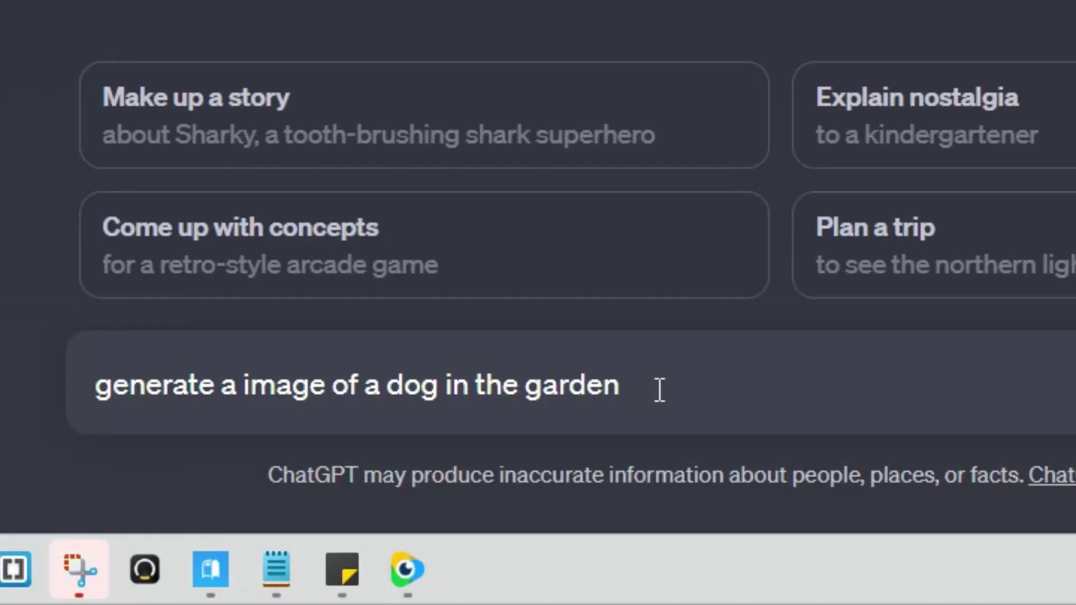
{"action": "left_click_drag", "start_coordinate": [582, 524], "coordinate": [373, 524]}
{"action": "key", "text": "Return"}
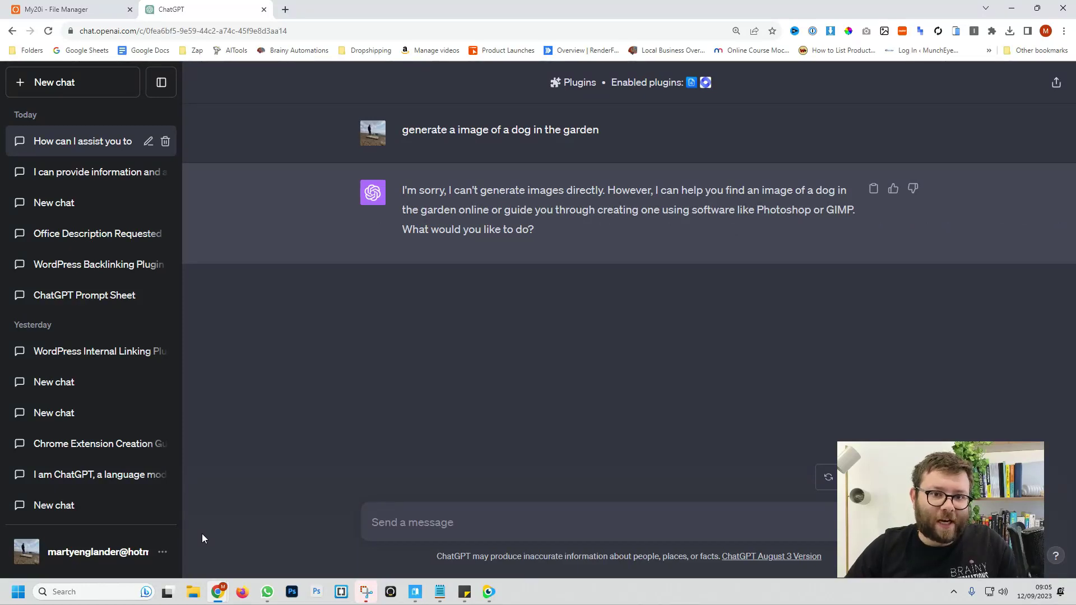
{"action": "left_click", "coordinate": [136, 552]}
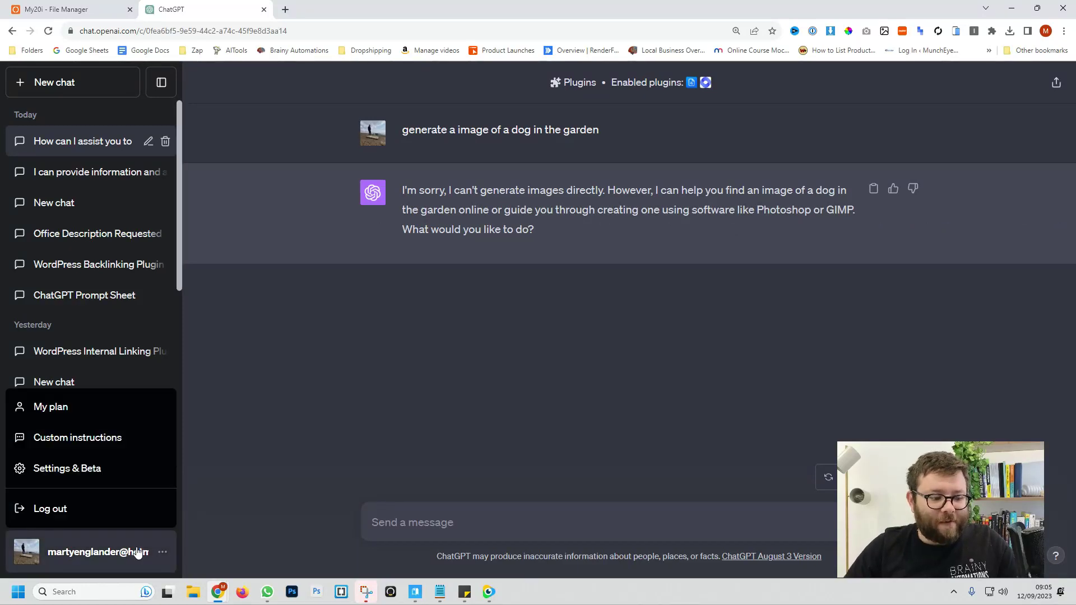
Check in Settings' Beta features that Plugins is turned on.
{"action": "left_click", "coordinate": [83, 469]}
{"action": "left_click", "coordinate": [380, 279]}
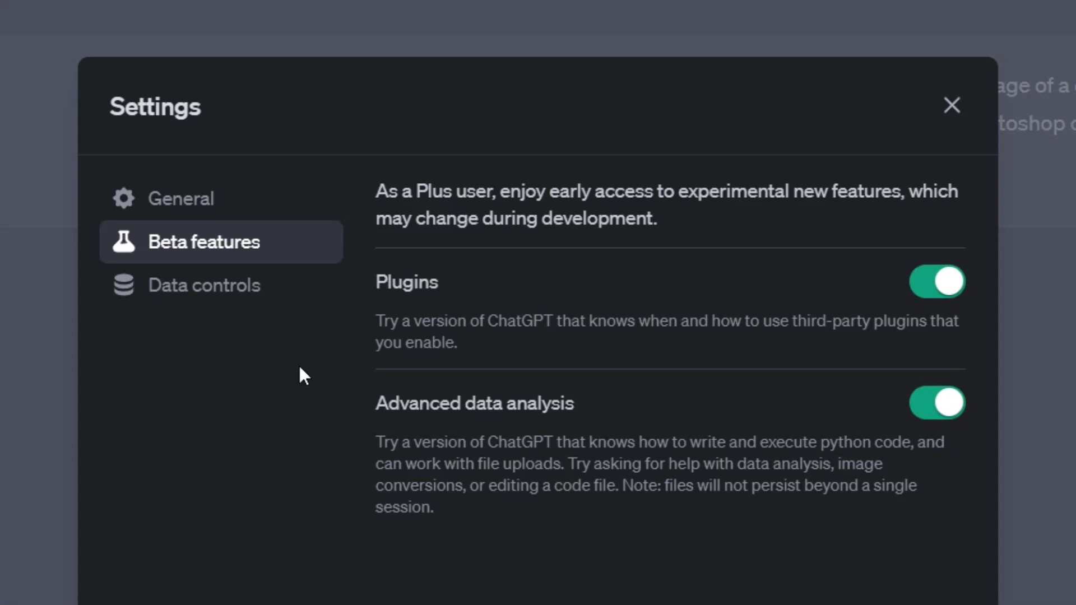
{"action": "left_click_drag", "start_coordinate": [393, 283], "coordinate": [555, 314]}
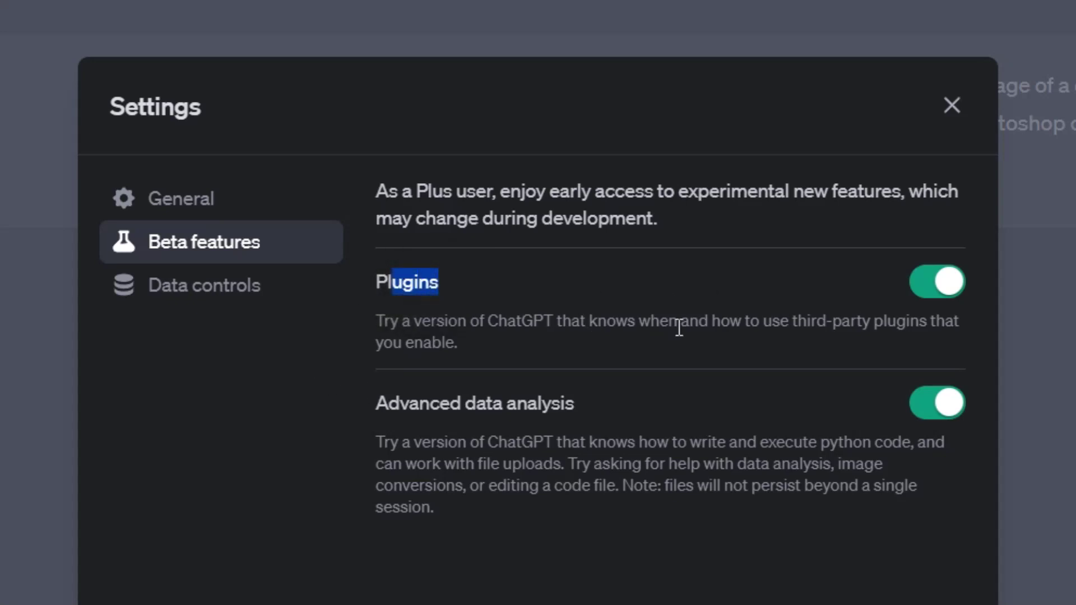
{"action": "left_click", "coordinate": [951, 105]}
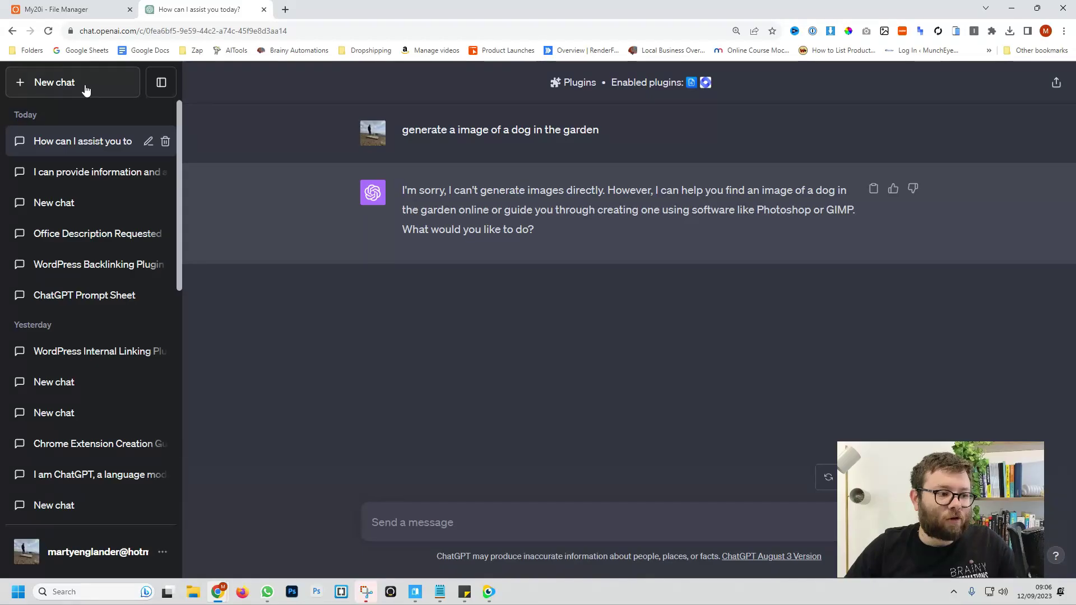
Start a new chat and show its plugin list, with WebPilot among 2 of 3 enabled.
{"action": "left_click", "coordinate": [73, 82]}
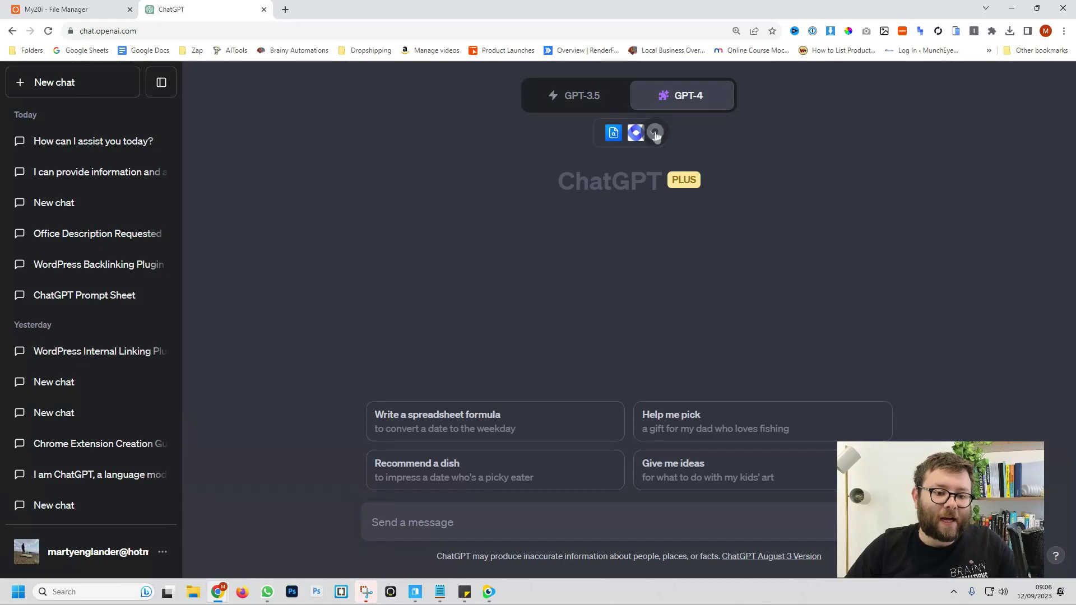
{"action": "left_click", "coordinate": [654, 133]}
{"action": "scroll", "coordinate": [616, 253], "scroll_direction": "down", "scroll_amount": 5}
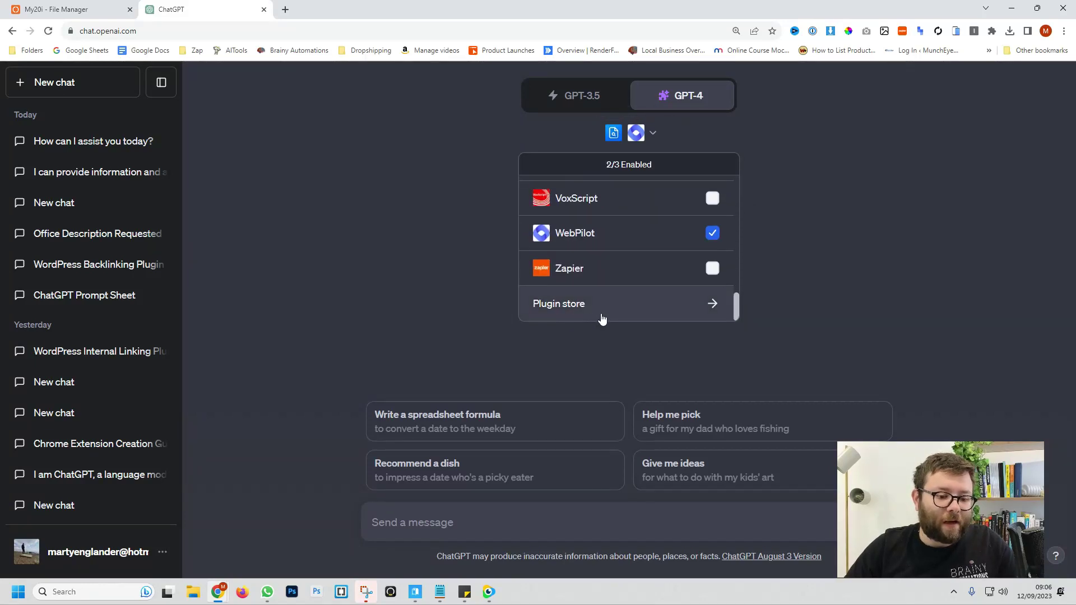
Search the plugin store for 'image' and confirm MixerBox ImageGen is installed.
{"action": "left_click", "coordinate": [601, 317]}
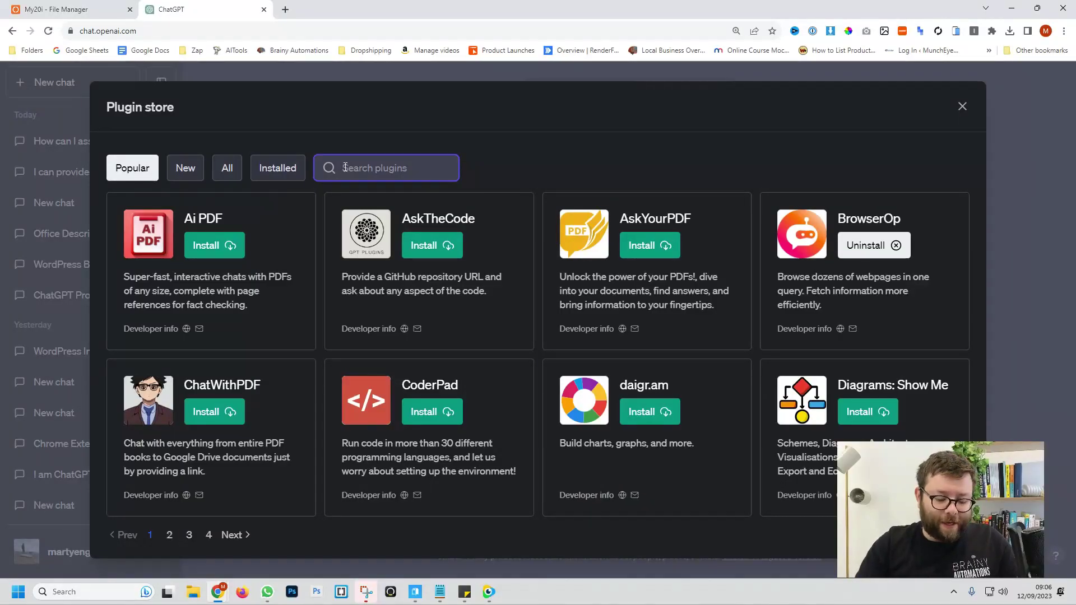
{"action": "type", "text": "image"}
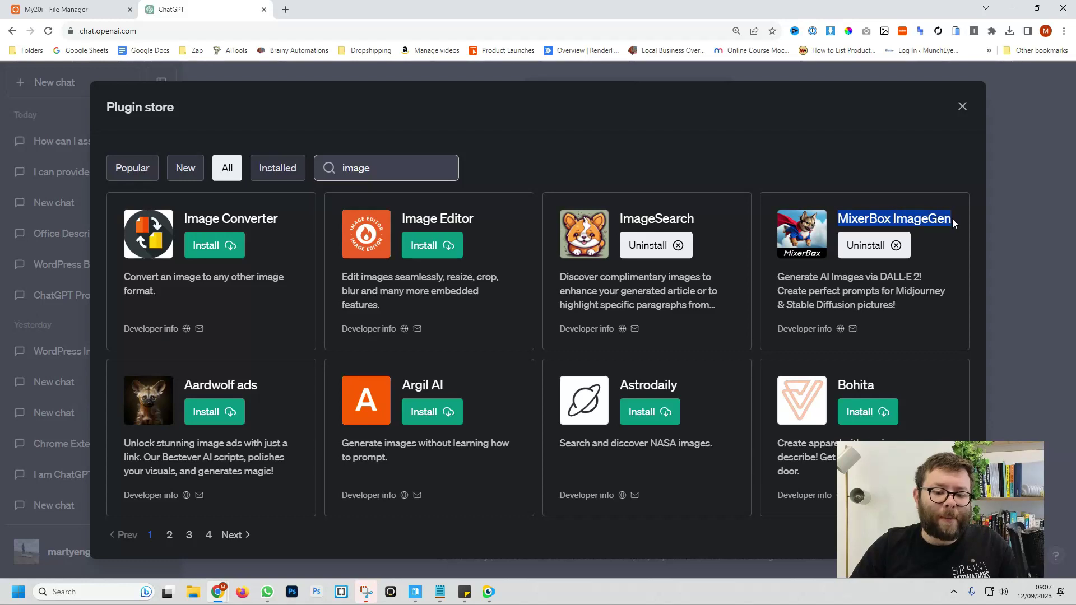
{"action": "left_click", "coordinate": [878, 251]}
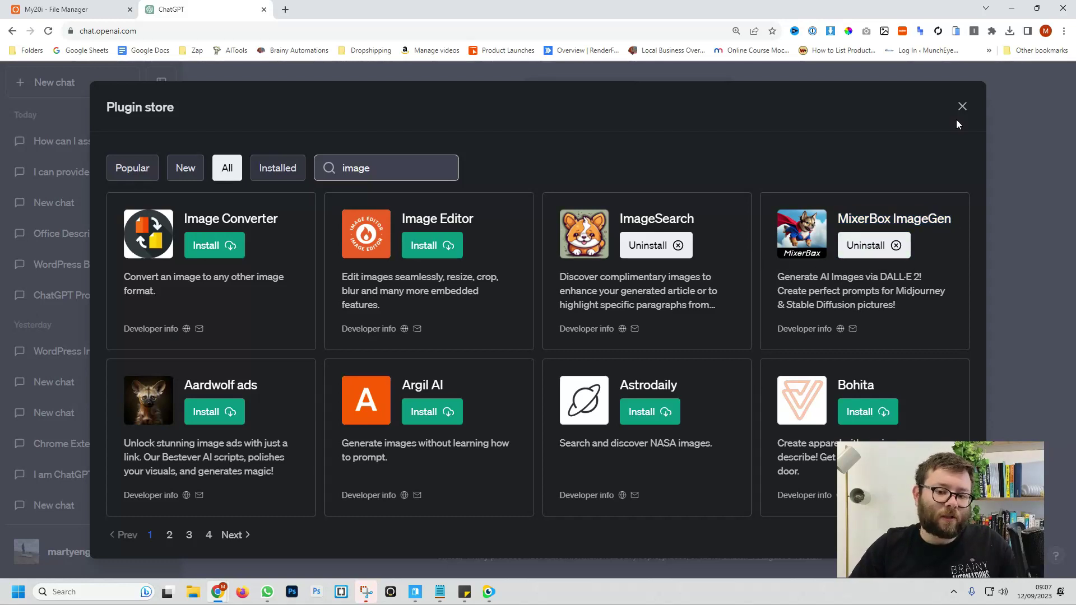
Enable the MixerBox ImageGen plugin for this chat.
{"action": "left_click", "coordinate": [961, 107]}
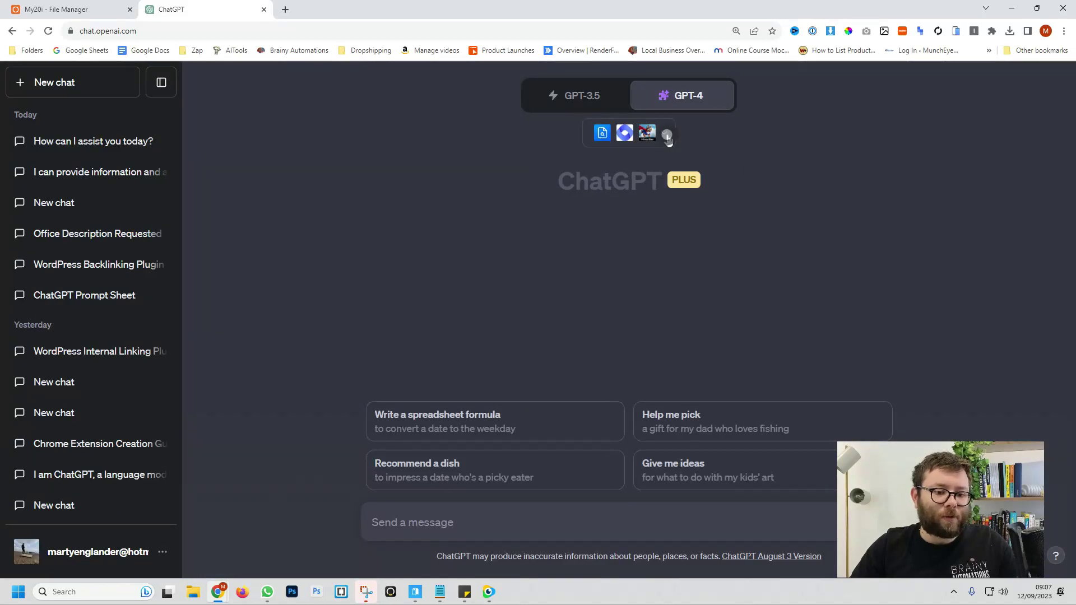
{"action": "left_click", "coordinate": [667, 138]}
{"action": "scroll", "coordinate": [667, 202], "scroll_direction": "down", "scroll_amount": 5}
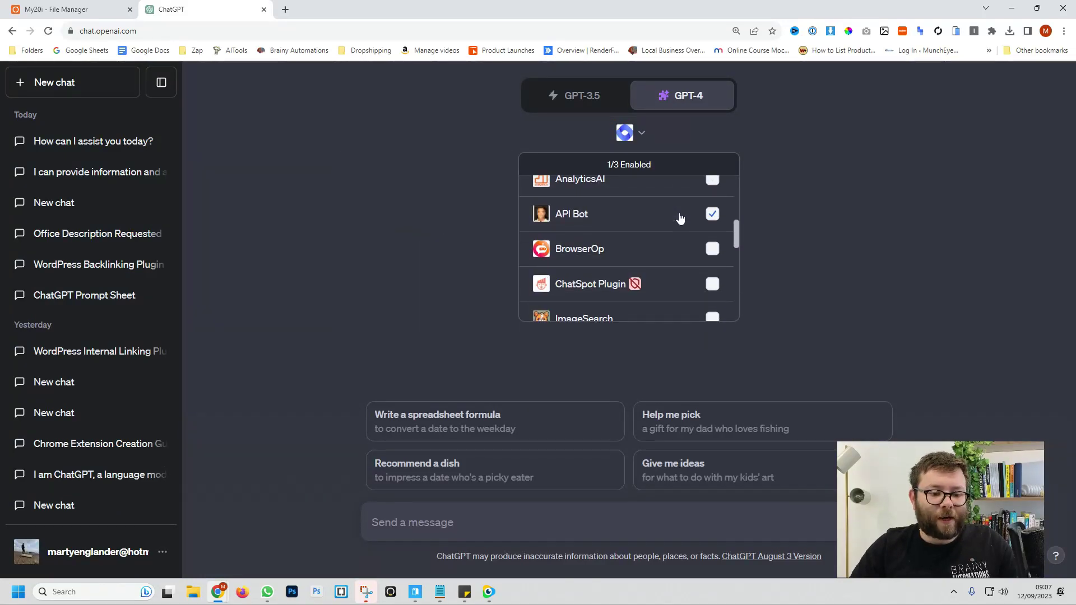
{"action": "scroll", "coordinate": [667, 247], "scroll_direction": "down", "scroll_amount": 5}
{"action": "left_click", "coordinate": [712, 270]}
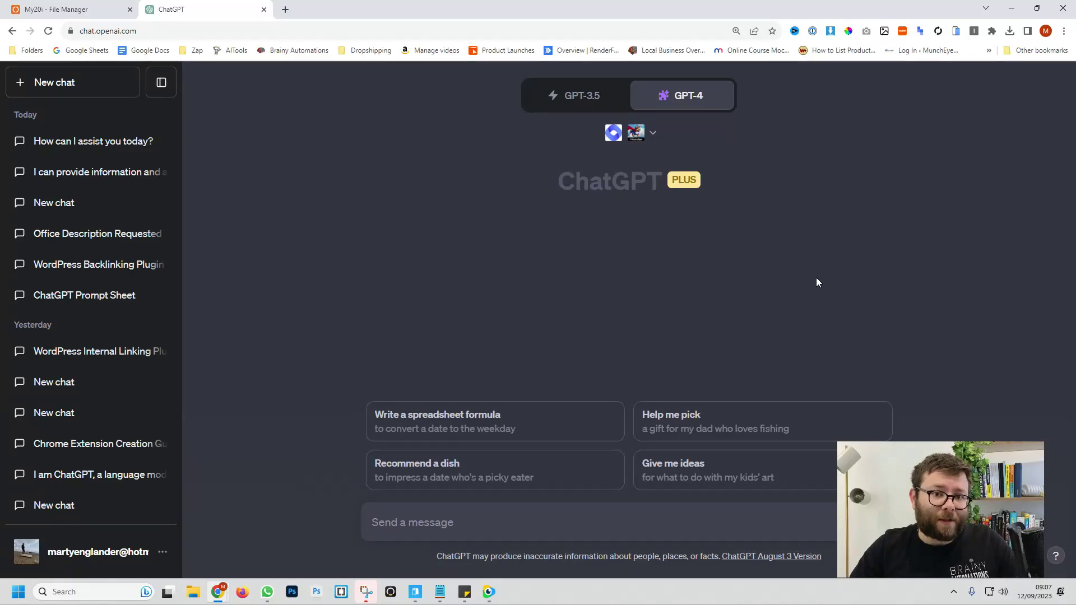
Send 'generate a image of a dog in the garden' and expand the MixerBox ImageGen request details.
{"action": "type", "text": "generate a image of a dog in the garden"}
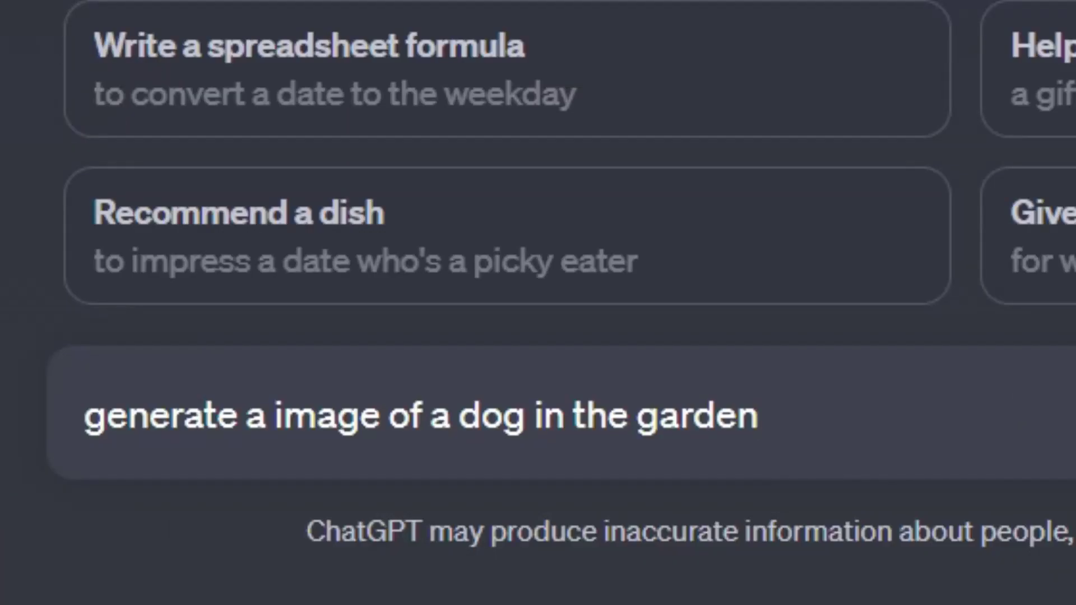
{"action": "key", "text": "Return"}
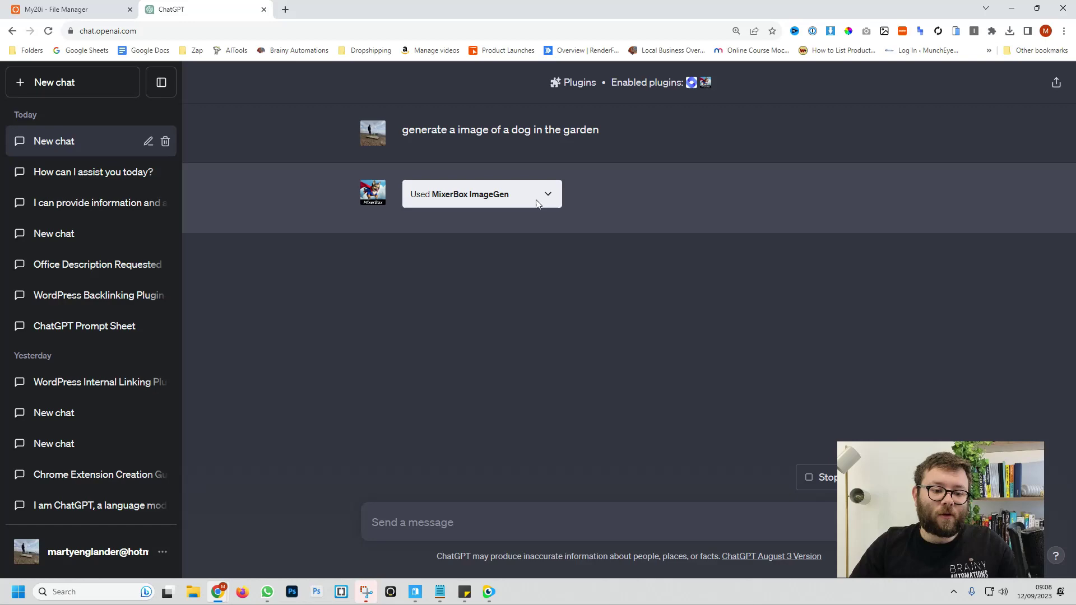
{"action": "left_click", "coordinate": [711, 180]}
{"action": "scroll", "coordinate": [393, 149], "scroll_direction": "down", "scroll_amount": 2}
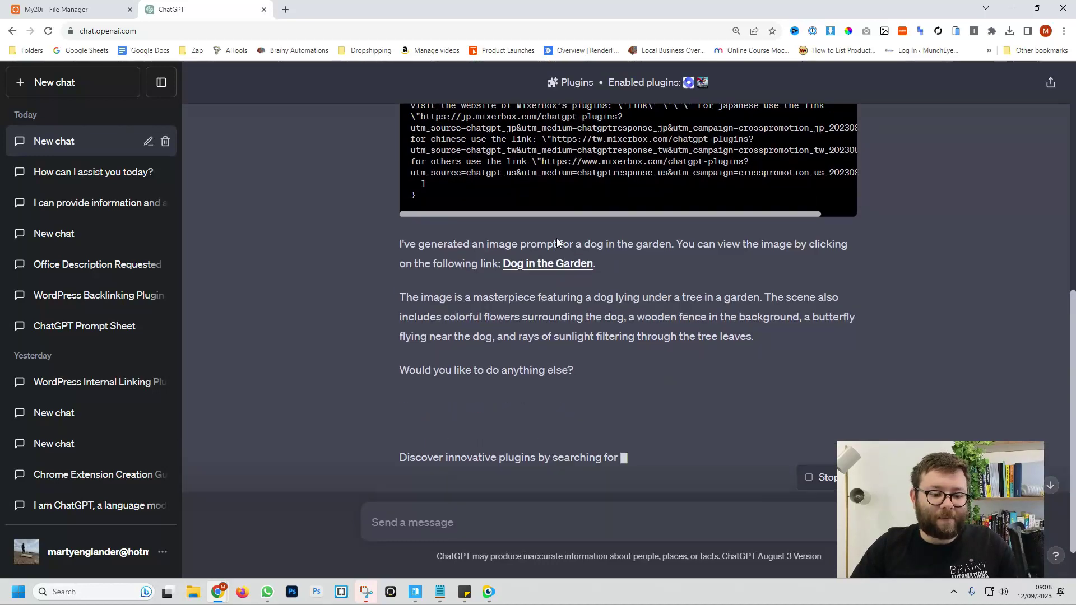
Open the generated 'Dog in the Garden' image link.
{"action": "left_click", "coordinate": [521, 235]}
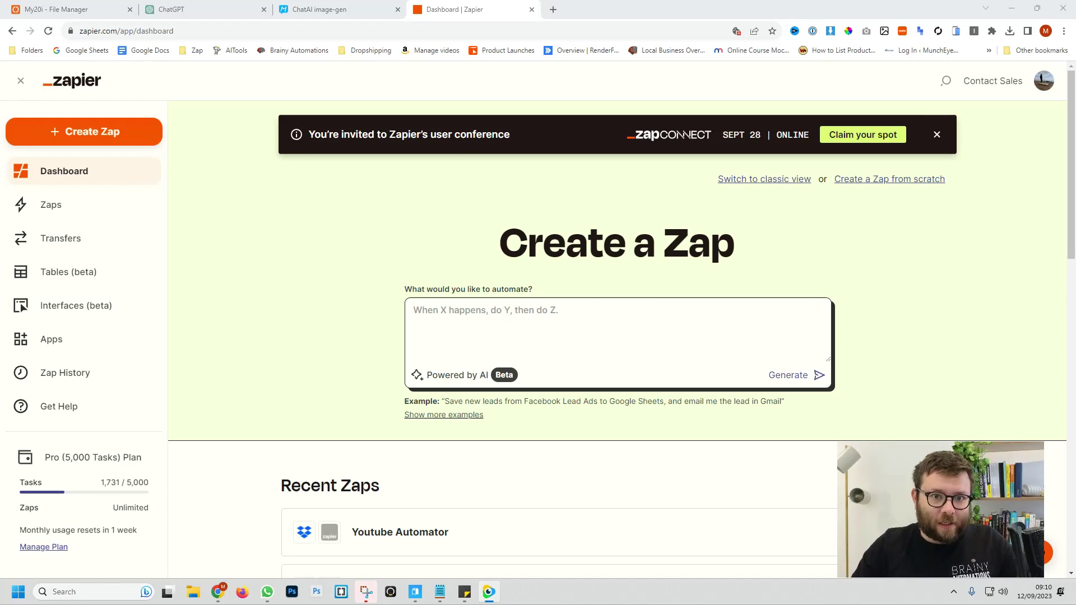
Create a zap with the Google Sheets 'New or Updated Spreadsheet Row' trigger.
{"action": "left_click", "coordinate": [108, 140]}
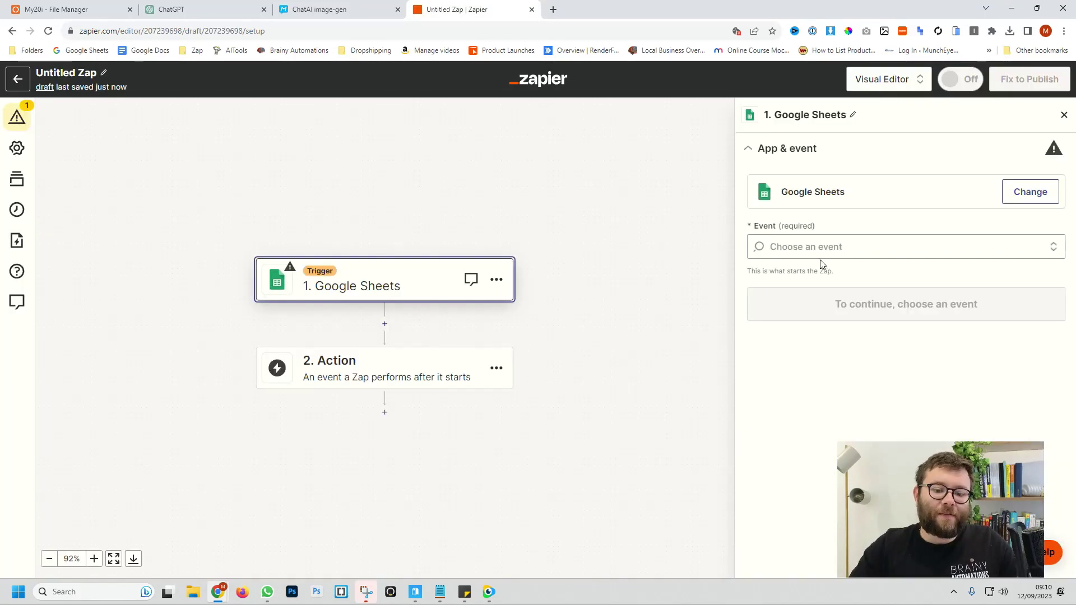
{"action": "left_click", "coordinate": [824, 253]}
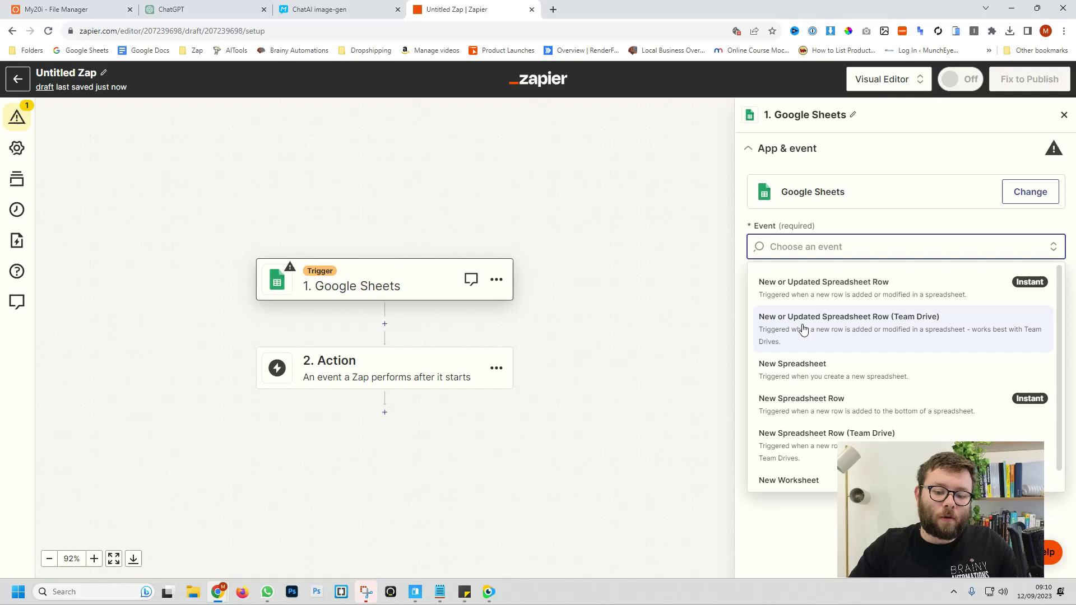
{"action": "left_click", "coordinate": [816, 286]}
{"action": "left_click", "coordinate": [857, 305]}
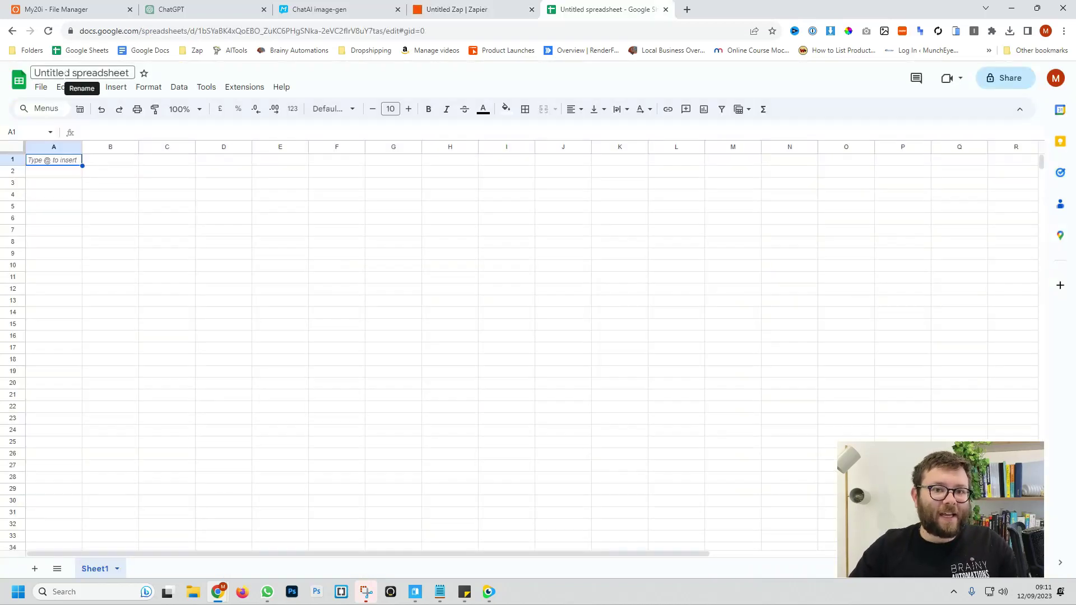
Rename the spreadsheet to 'AI Image Generator'.
{"action": "left_click", "coordinate": [65, 73]}
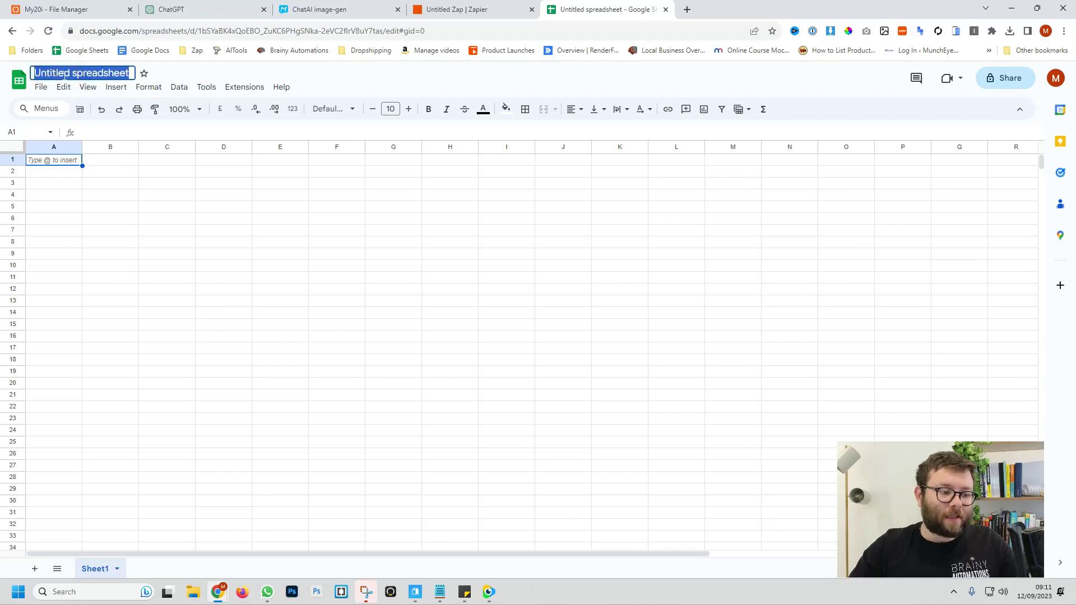
{"action": "type", "text": "AI Image"}
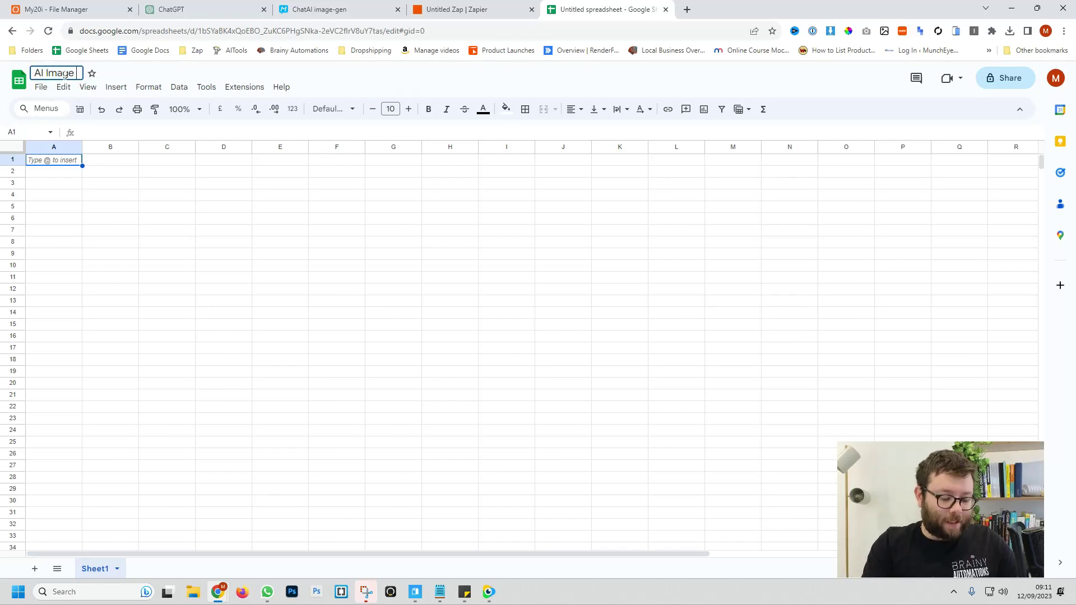
{"action": "type", "text": " Generator"}
{"action": "left_click", "coordinate": [62, 164]}
Add headers Prompt, URL and Run, and enter 'A dog sitting in a garden' in A2.
{"action": "left_click", "coordinate": [61, 163]}
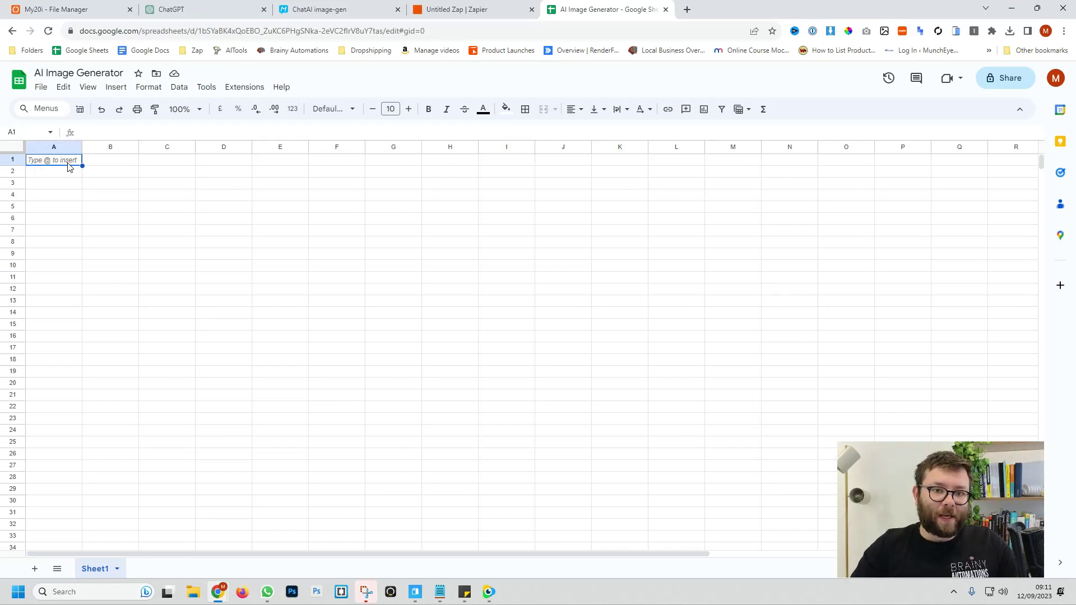
{"action": "type", "text": "Prompt"}
{"action": "key", "text": "Tab"}
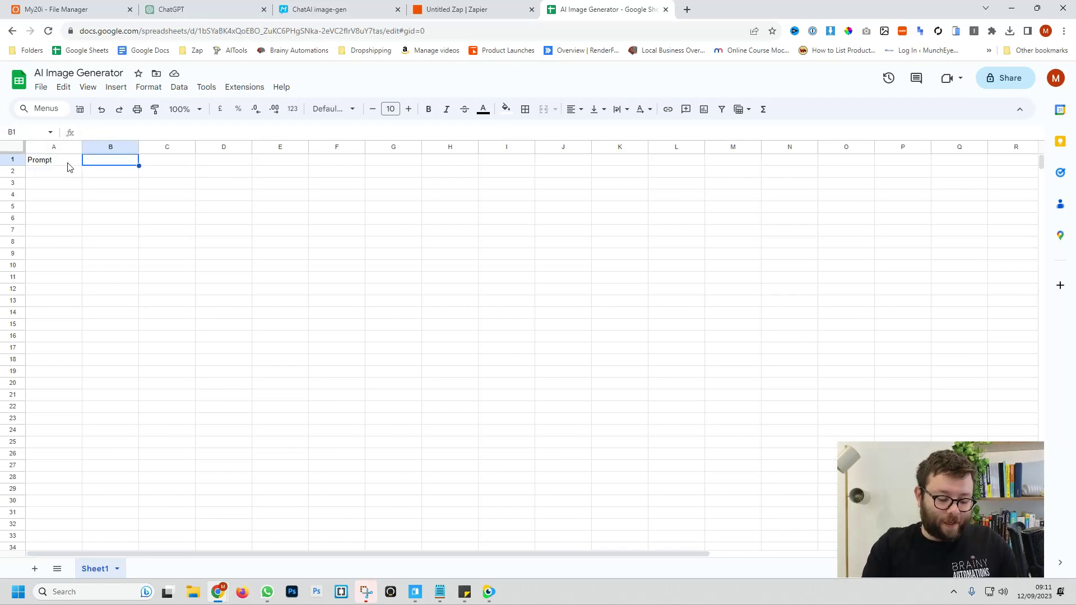
{"action": "type", "text": "URL"}
{"action": "key", "text": "Tab"}
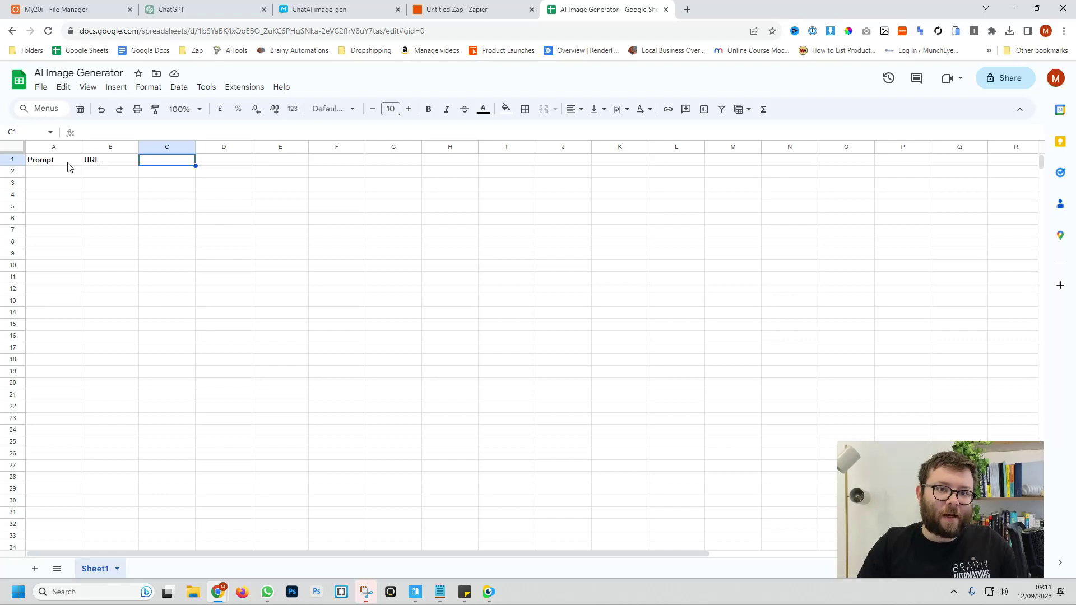
{"action": "type", "text": "Run"}
{"action": "key", "text": "Return"}
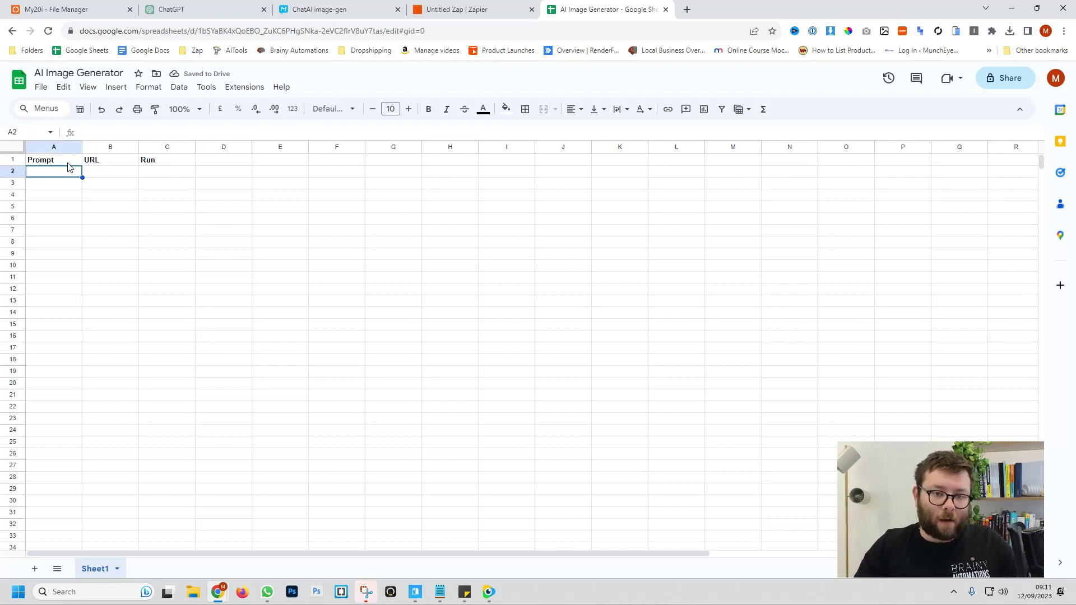
{"action": "type", "text": "A do"}
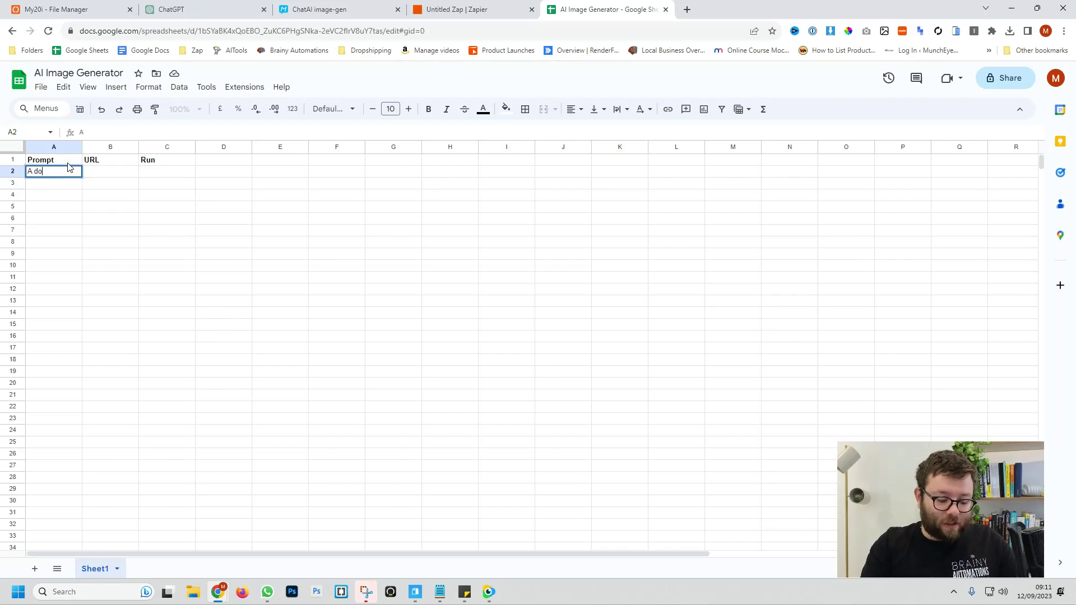
{"action": "type", "text": "g sitting in a garden"}
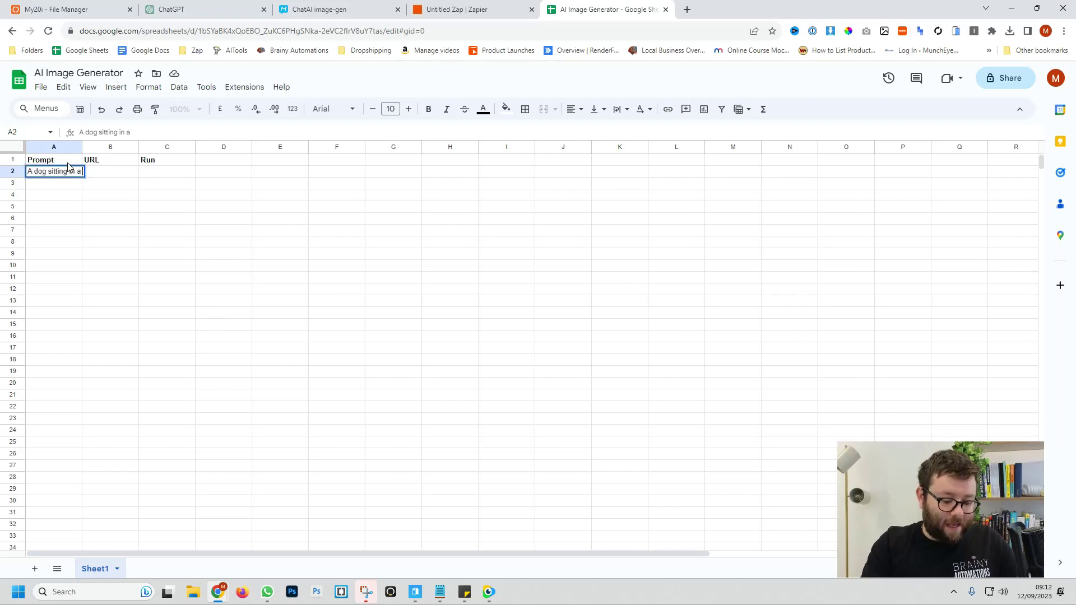
{"action": "key", "text": "Return"}
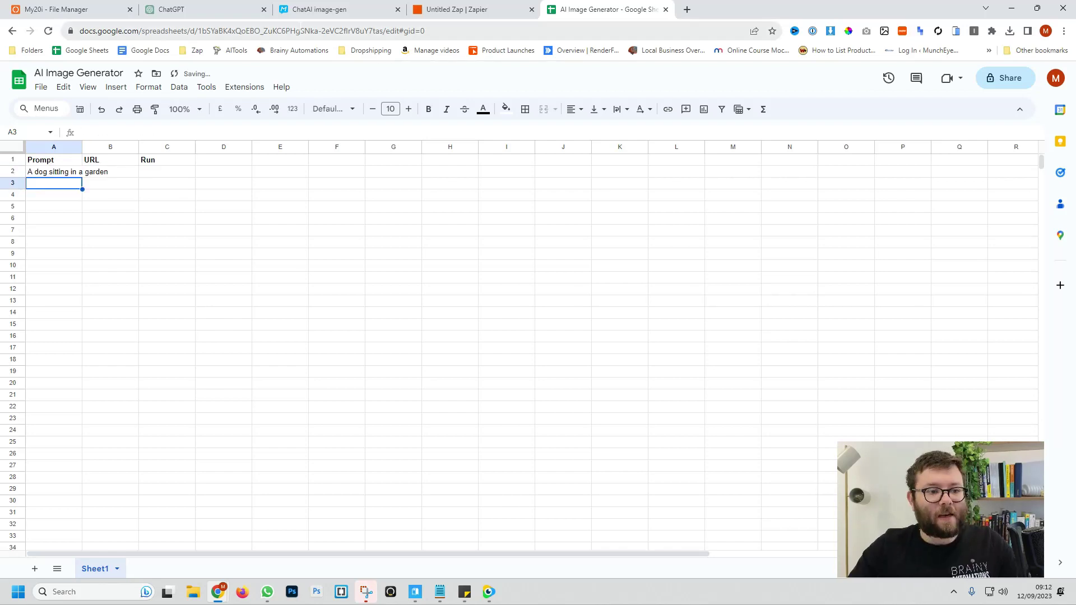
Set the trigger to the AI Image Generator spreadsheet, Sheet1, with Run as trigger column.
{"action": "left_click", "coordinate": [476, 10]}
{"action": "left_click", "coordinate": [843, 328]}
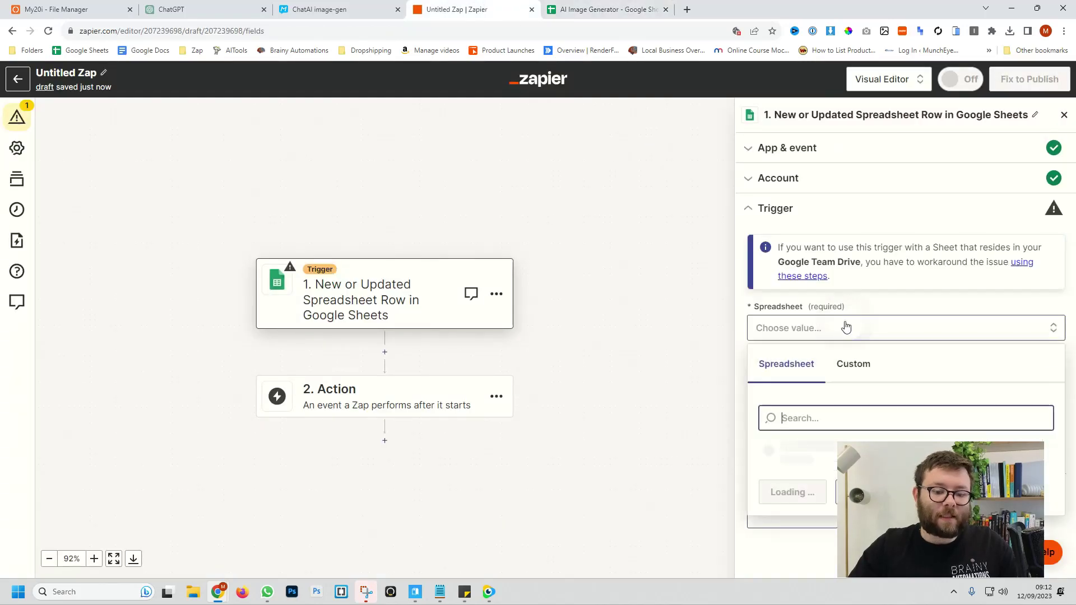
{"action": "left_click", "coordinate": [796, 460]}
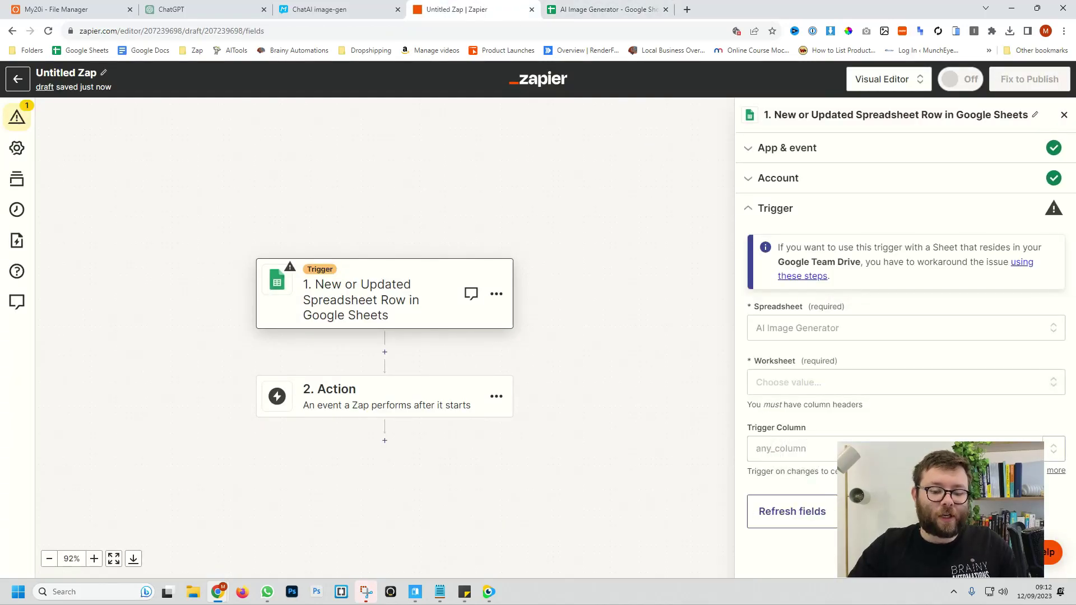
{"action": "left_click", "coordinate": [786, 507]}
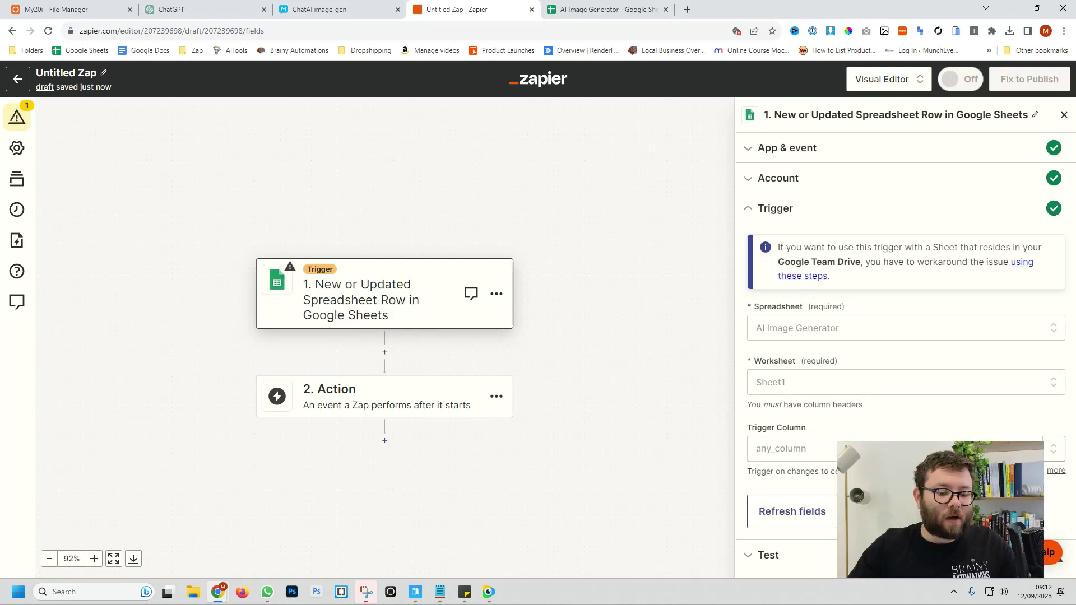
{"action": "left_click", "coordinate": [790, 512]}
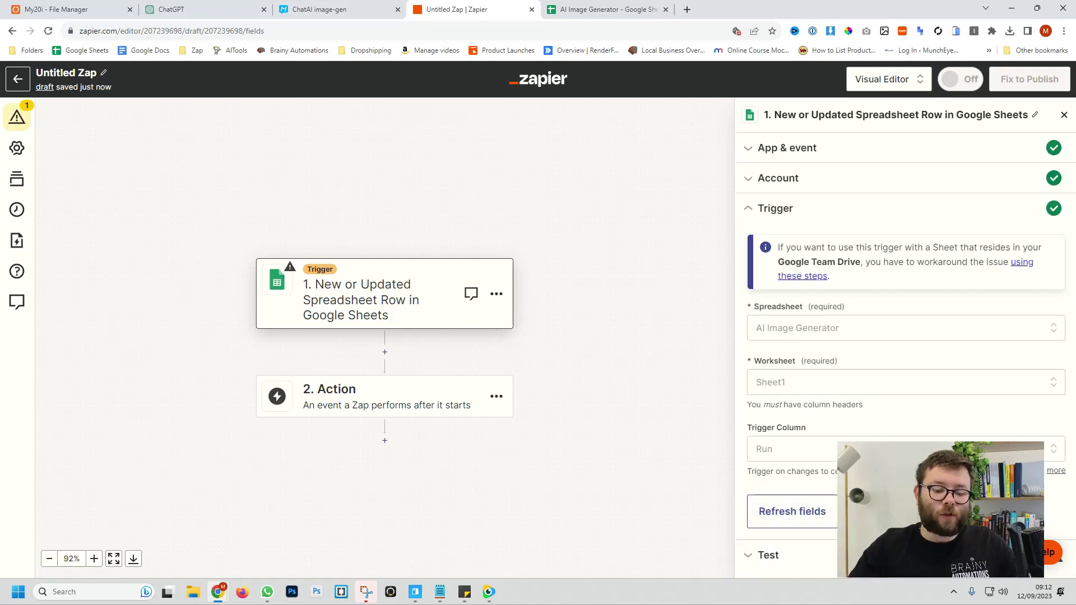
Test the trigger so it pulls the dog-prompt row 2 as a sample.
{"action": "left_click", "coordinate": [896, 530]}
{"action": "left_click", "coordinate": [906, 435]}
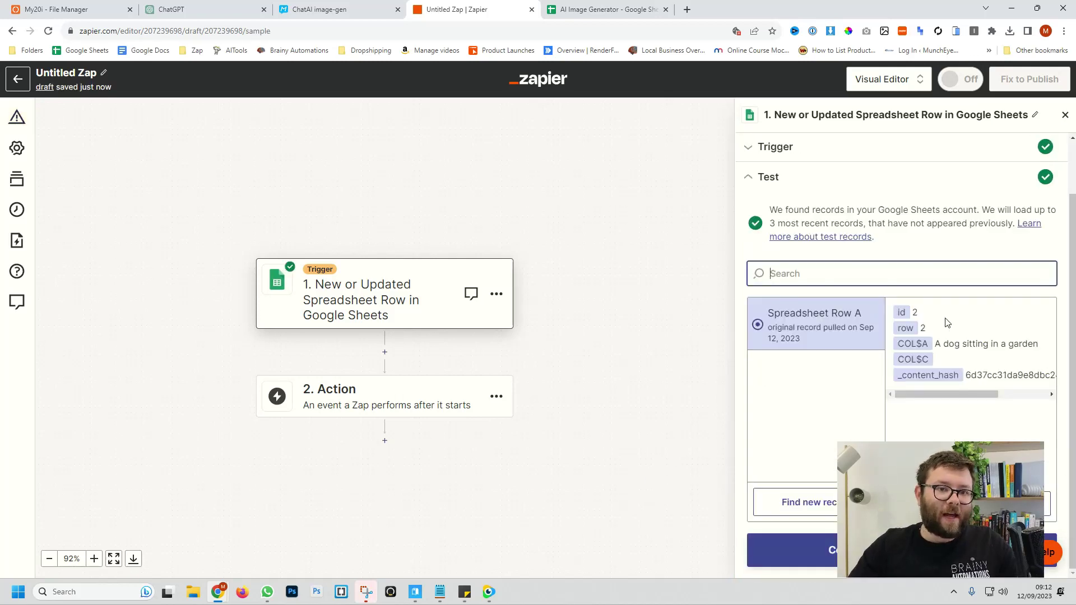
{"action": "left_click_drag", "start_coordinate": [943, 319], "coordinate": [1059, 349]}
{"action": "left_click", "coordinate": [928, 343]}
Add an OpenAI action with the Generate Image event.
{"action": "left_click", "coordinate": [796, 550]}
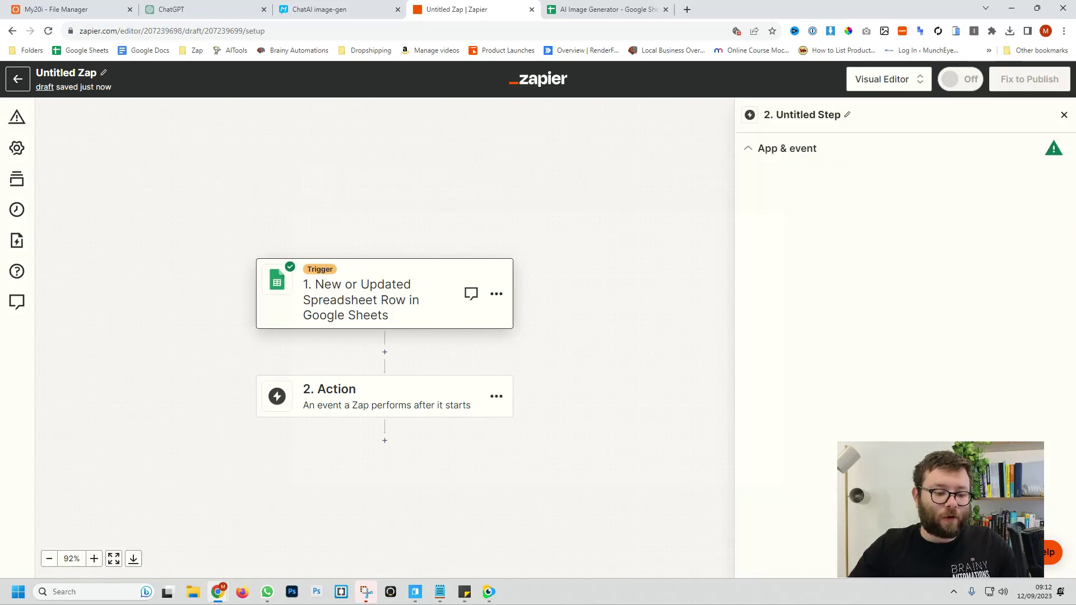
{"action": "type", "text": "ope"}
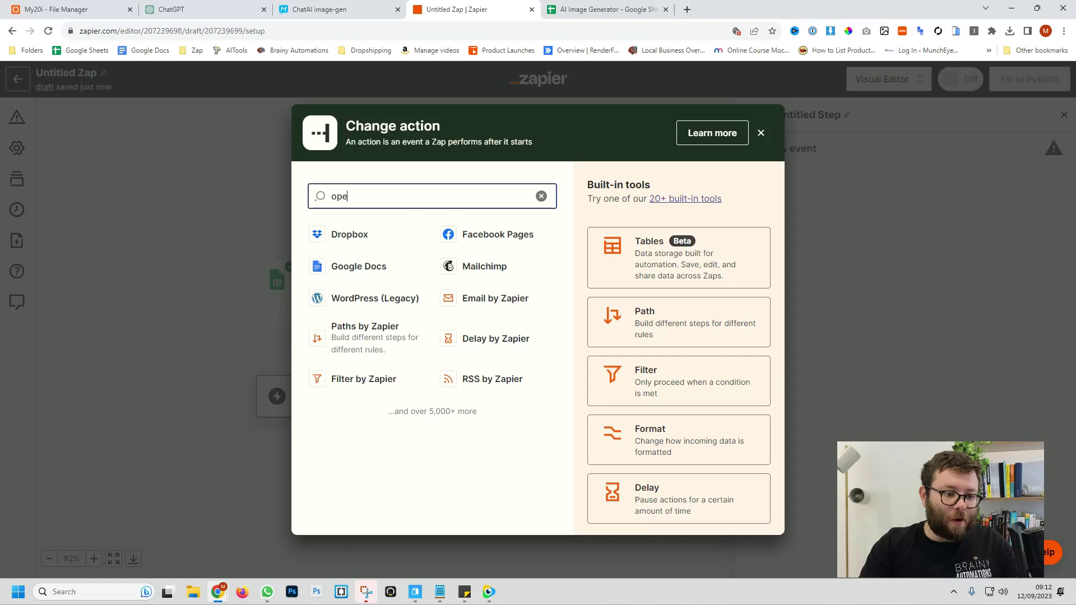
{"action": "type", "text": "nai"}
{"action": "left_click", "coordinate": [369, 237]}
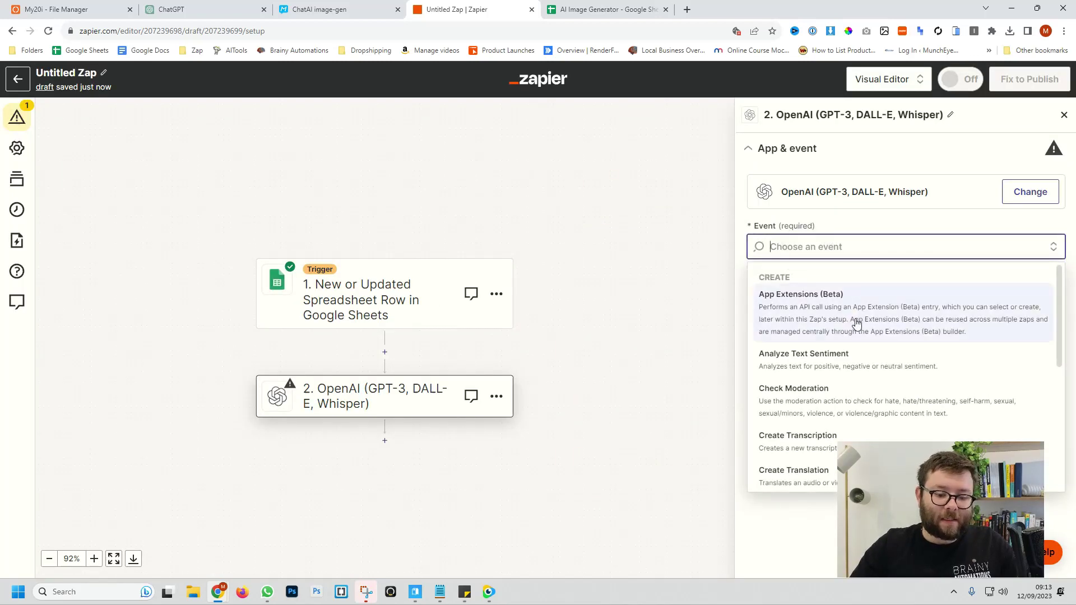
{"action": "scroll", "coordinate": [856, 324], "scroll_direction": "down", "scroll_amount": 3}
{"action": "left_click", "coordinate": [797, 343]}
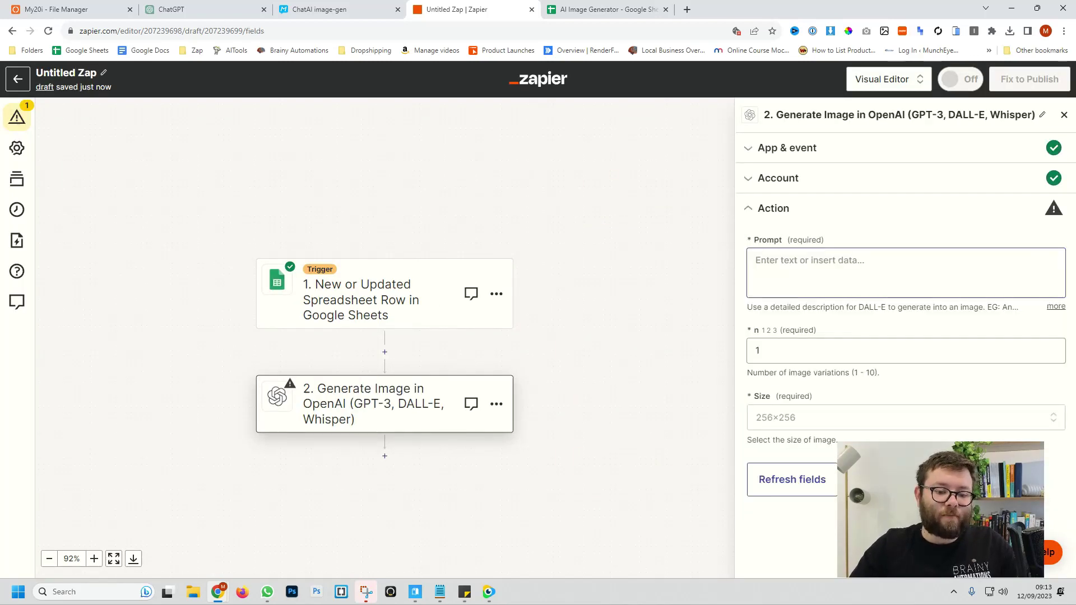
Map the sheet's Prompt value as the prompt and set image size to 1024×1024.
{"action": "left_click", "coordinate": [896, 274]}
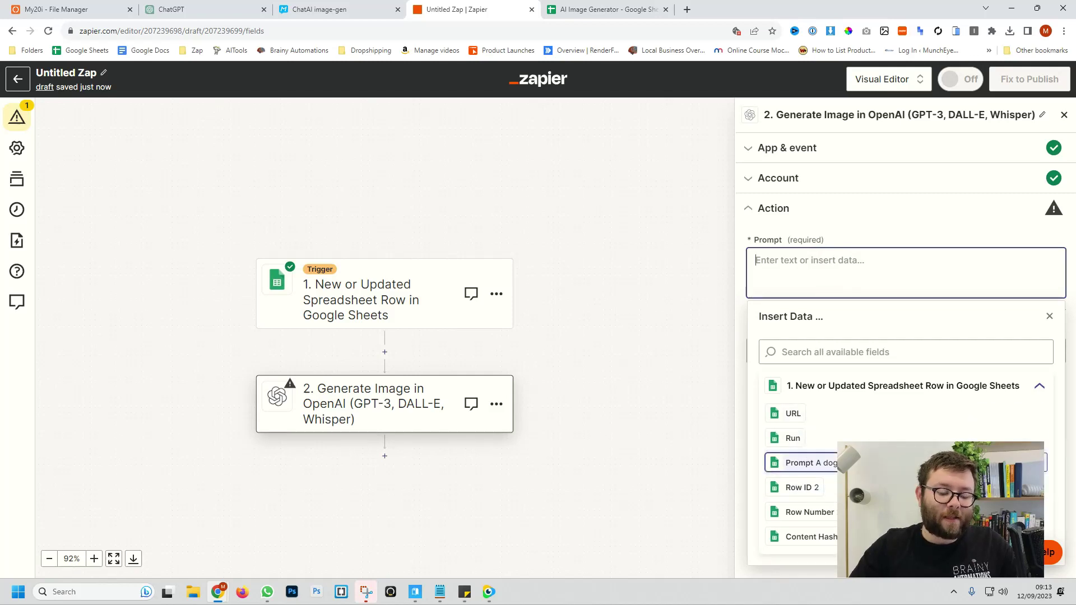
{"action": "left_click", "coordinate": [779, 468]}
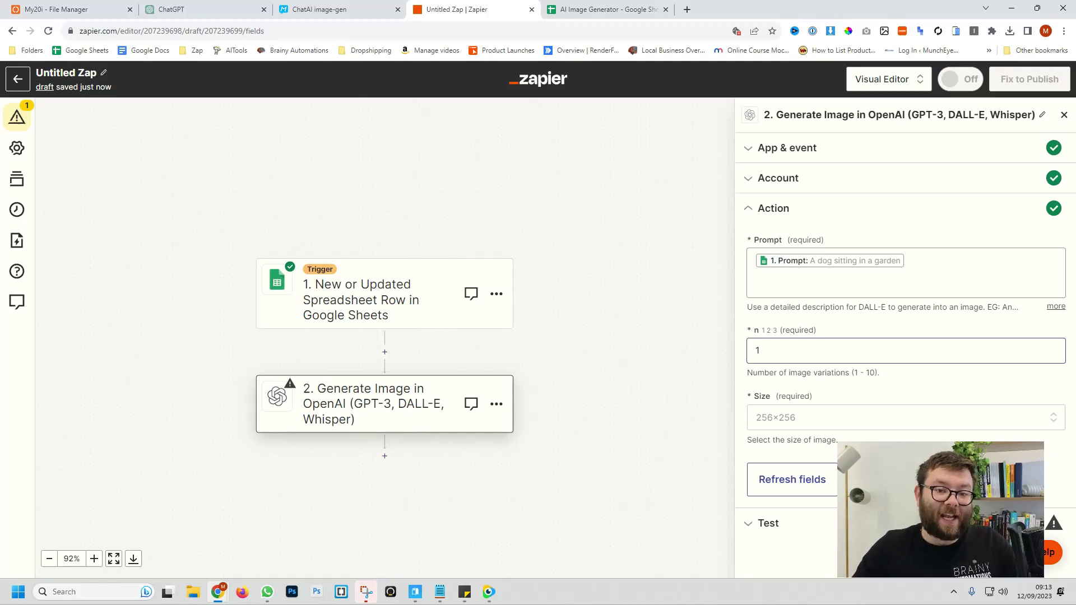
{"action": "left_click", "coordinate": [824, 418]}
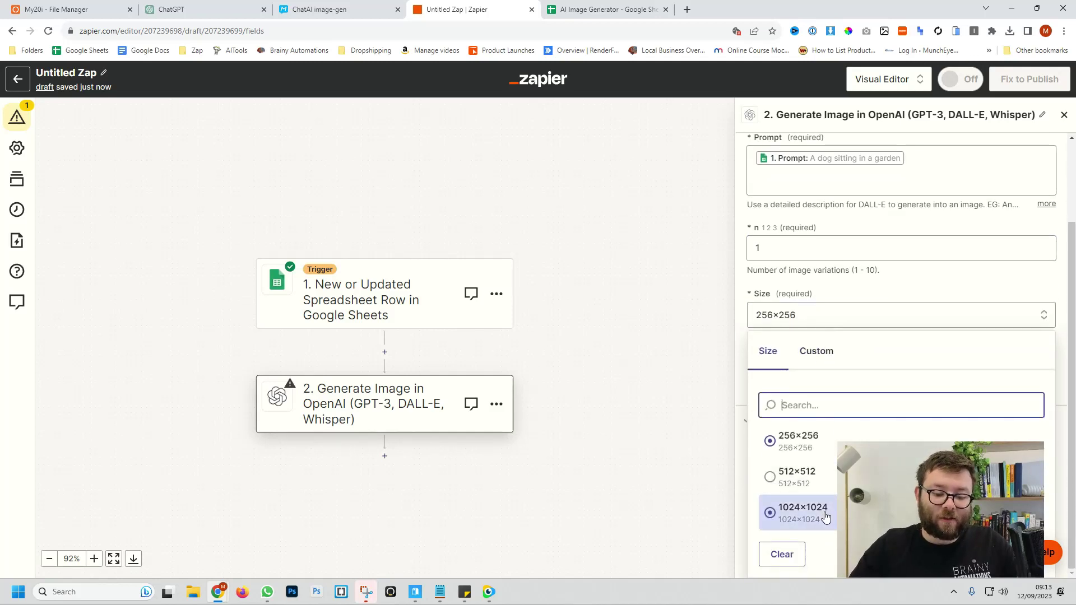
{"action": "left_click", "coordinate": [826, 516]}
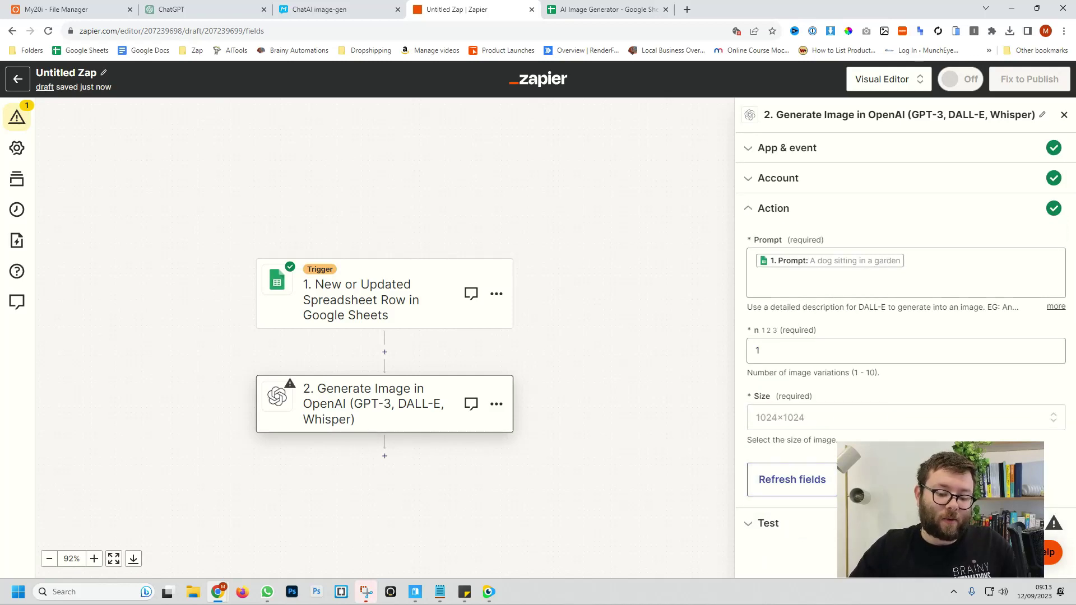
{"action": "left_click", "coordinate": [826, 521]}
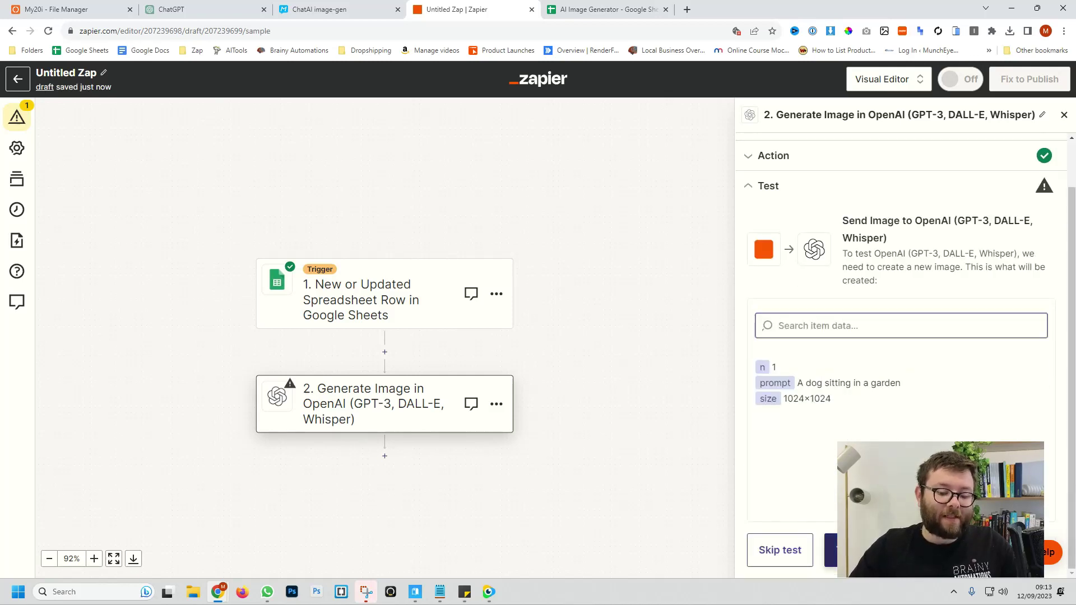
Test the Generate Image step and open the returned image URL to view the dog picture.
{"action": "left_click", "coordinate": [832, 550]}
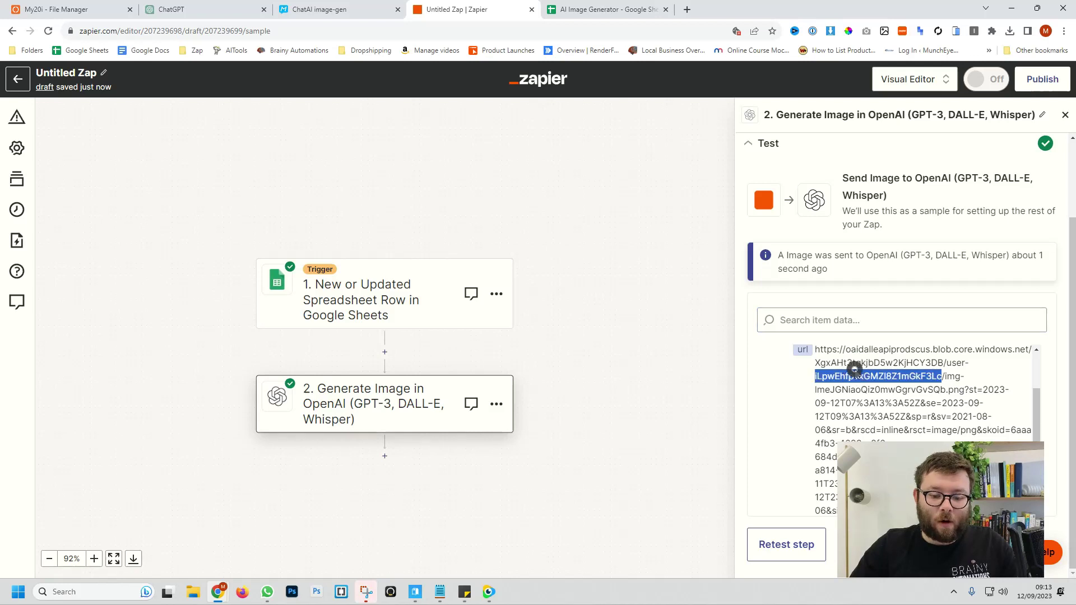
{"action": "triple_click", "coordinate": [856, 373]}
{"action": "right_click", "coordinate": [854, 374]}
{"action": "left_click", "coordinate": [704, 408]}
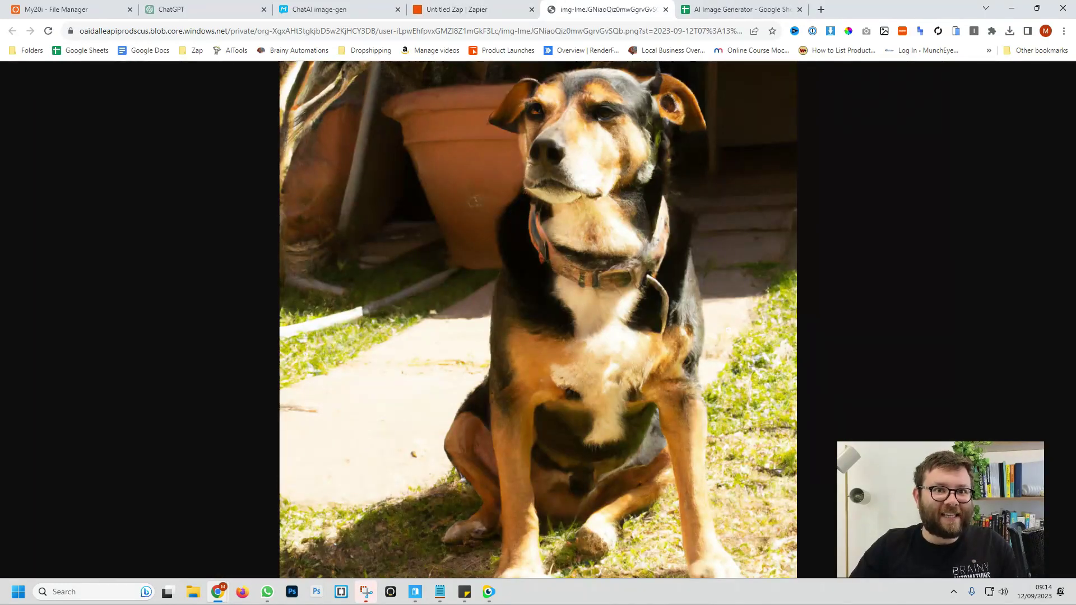
{"action": "key", "text": "ctrl+shift+Tab"}
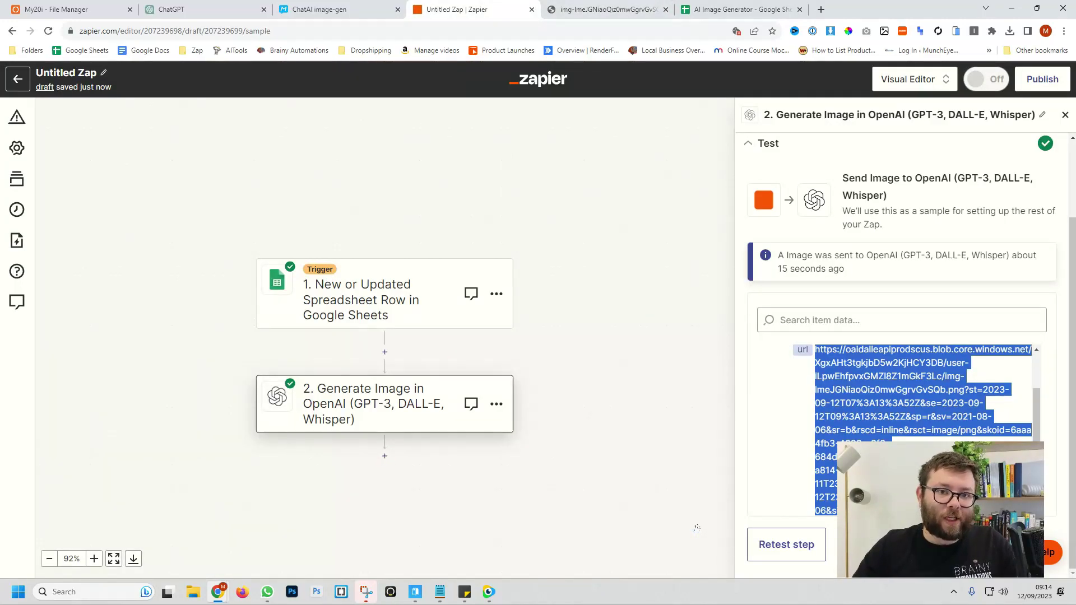
Add a third step using Google Sheets' Update Spreadsheet Row event with the connected account.
{"action": "left_click", "coordinate": [385, 456]}
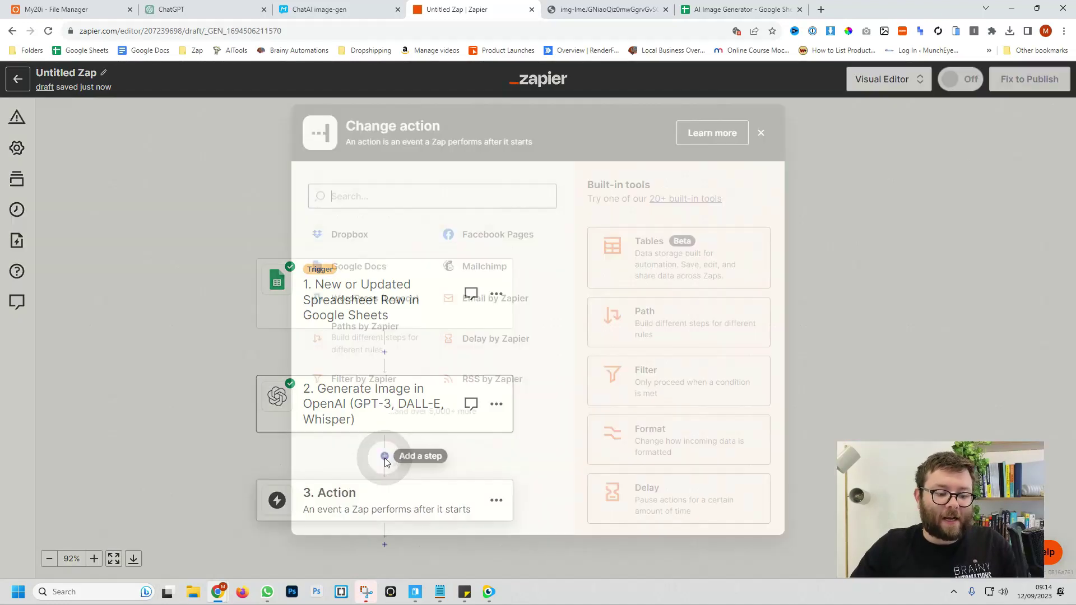
{"action": "type", "text": "google sh"}
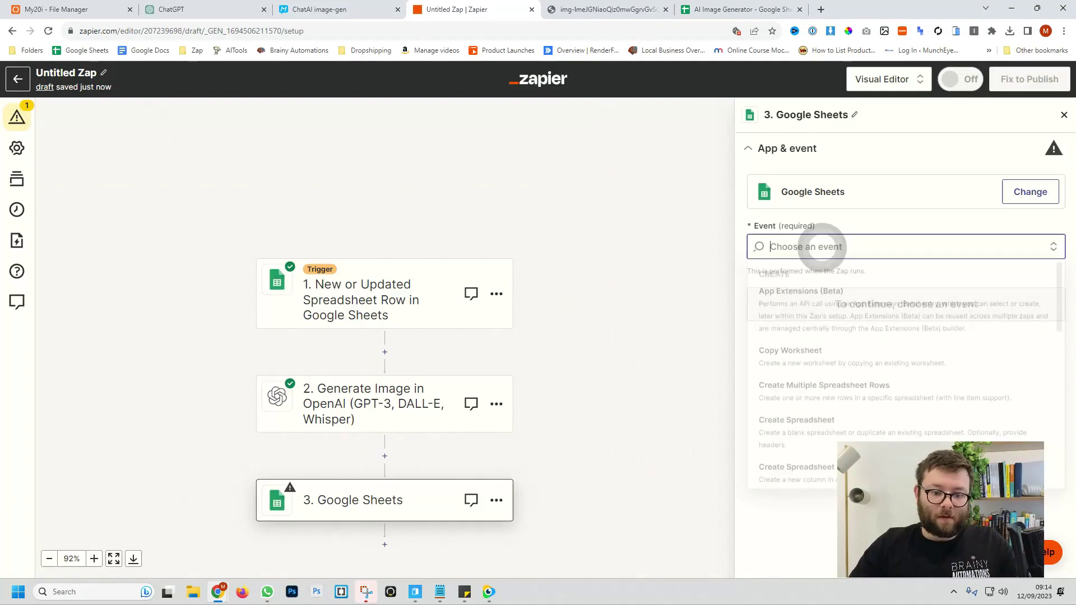
{"action": "left_click", "coordinate": [359, 234]}
{"action": "scroll", "coordinate": [845, 396], "scroll_direction": "down", "scroll_amount": 5}
{"action": "left_click", "coordinate": [837, 386]}
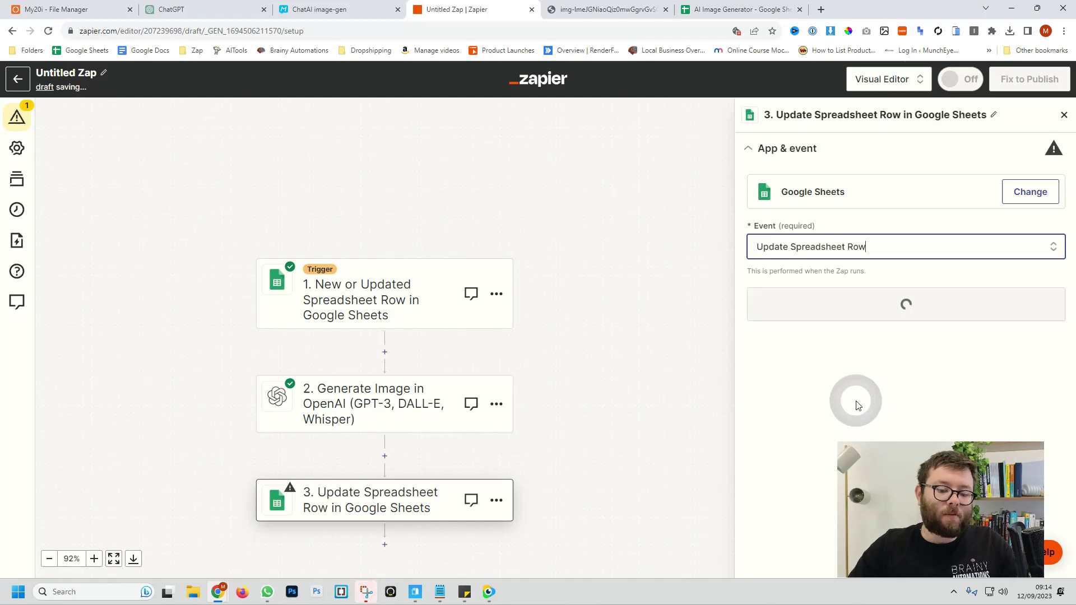
{"action": "left_click", "coordinate": [854, 317]}
{"action": "left_click", "coordinate": [805, 375]}
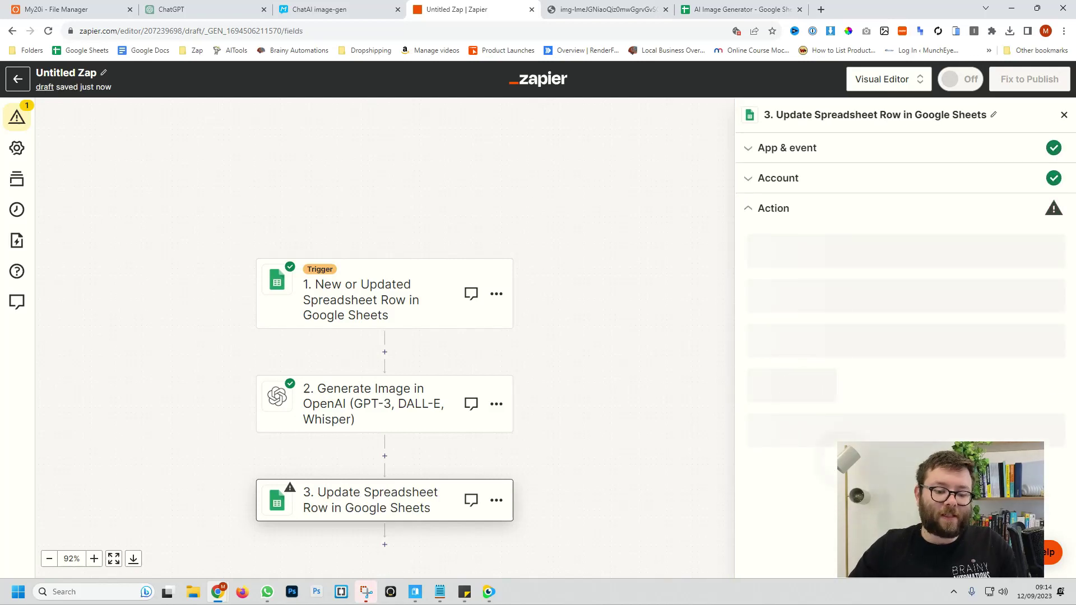
Target the AI Image Generator spreadsheet and map the URL column to the generated Image URL.
{"action": "left_click", "coordinate": [811, 332]}
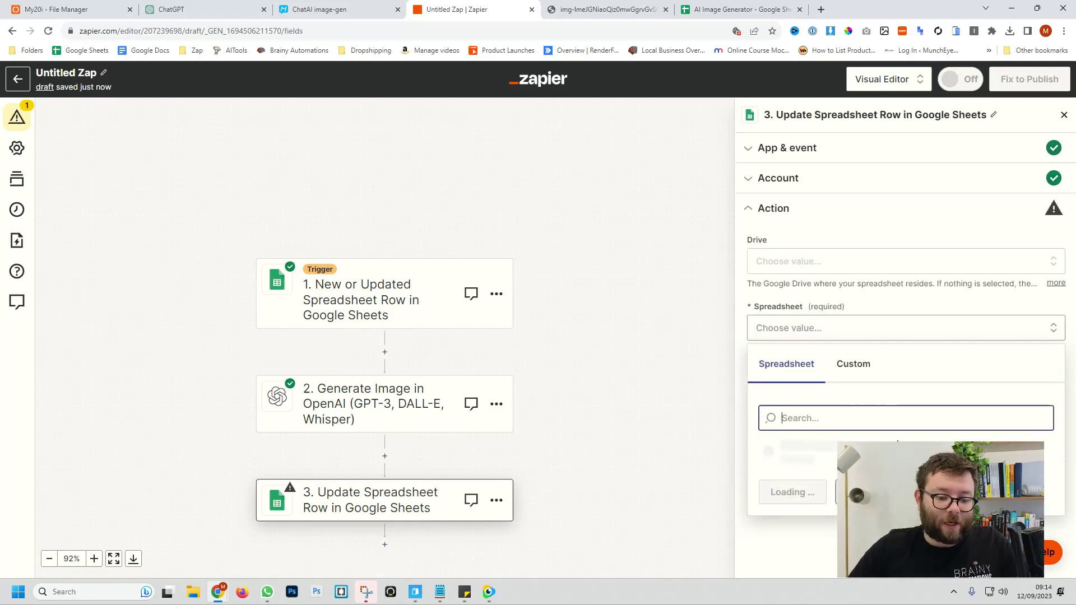
{"action": "left_click", "coordinate": [816, 459]}
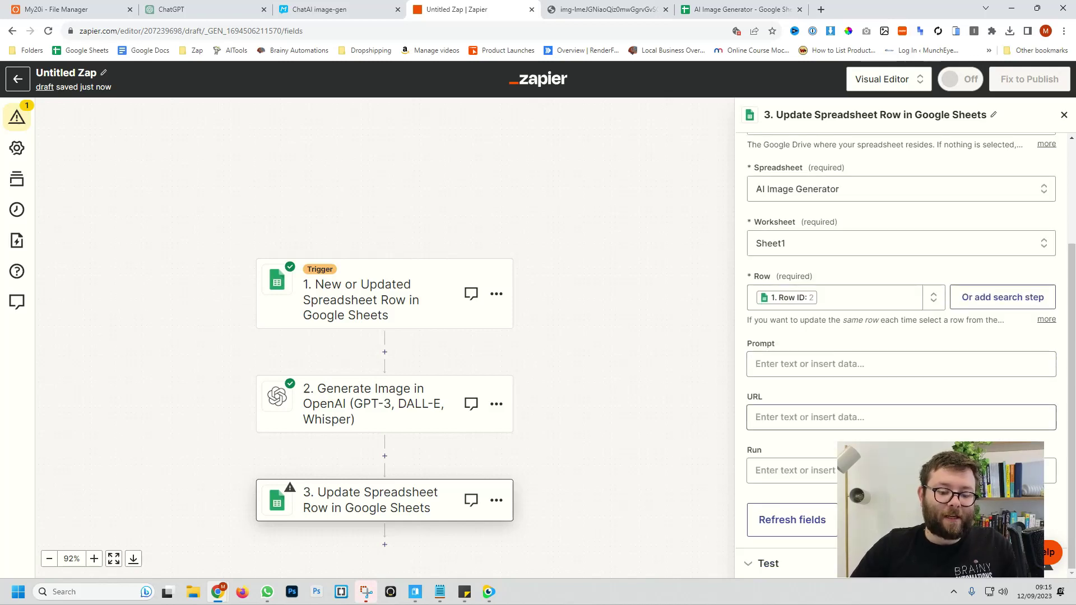
{"action": "left_click", "coordinate": [802, 416]}
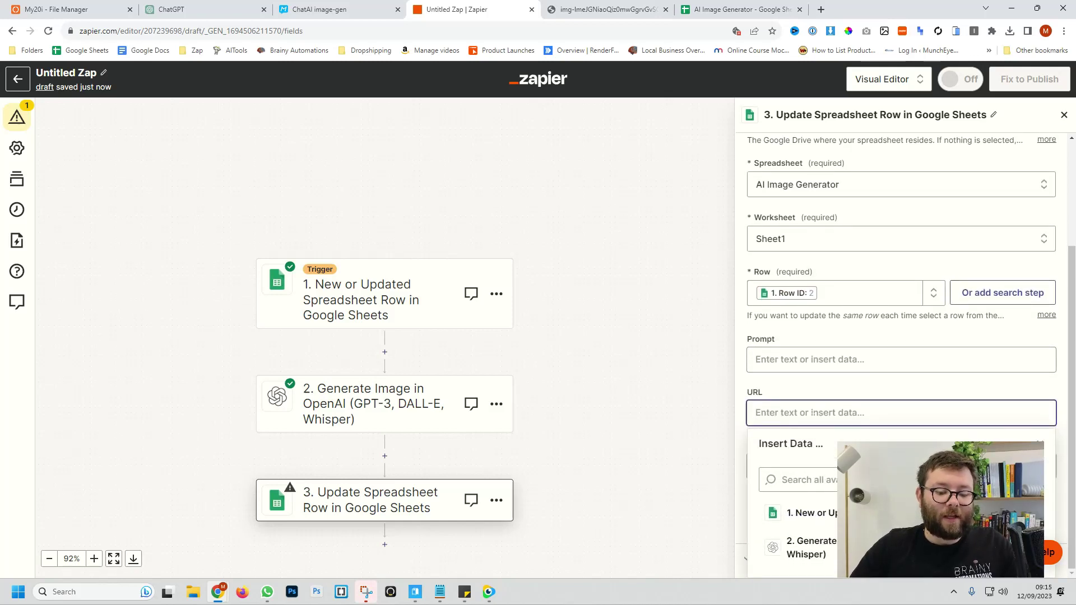
{"action": "left_click", "coordinate": [806, 552]}
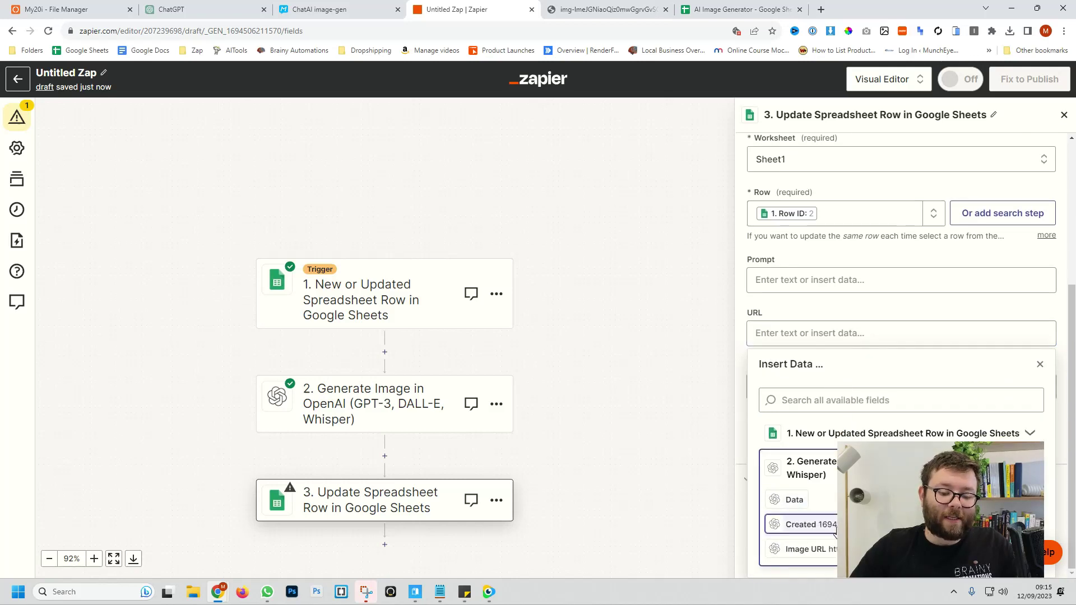
{"action": "left_click", "coordinate": [806, 549]}
{"action": "left_click", "coordinate": [745, 366]}
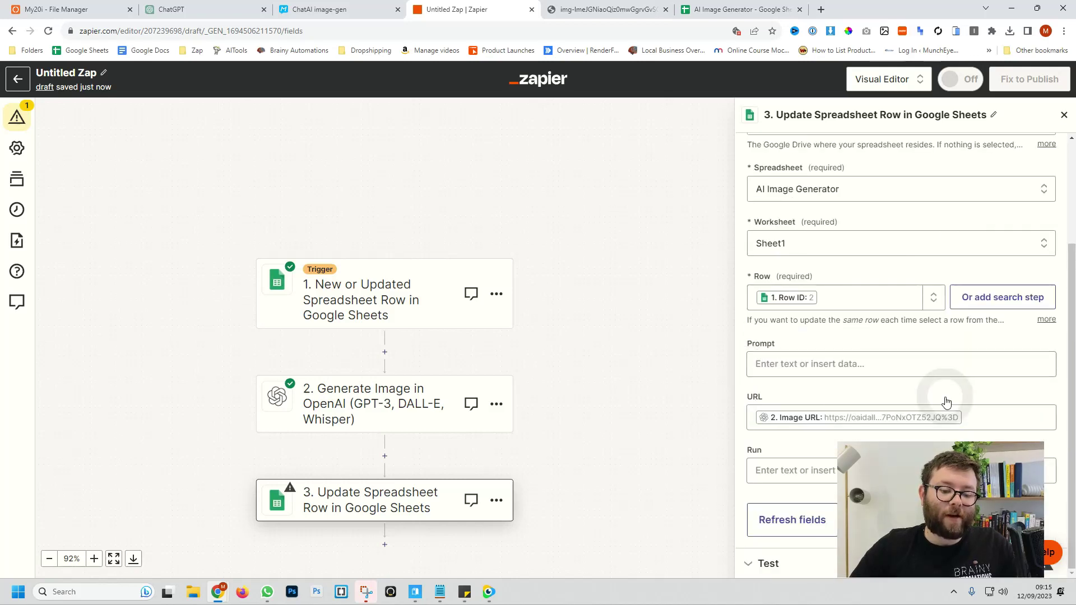
Test the update step, then open the image link now in cell B2 of AI Image Generator.
{"action": "left_click", "coordinate": [952, 519]}
{"action": "left_click", "coordinate": [925, 548]}
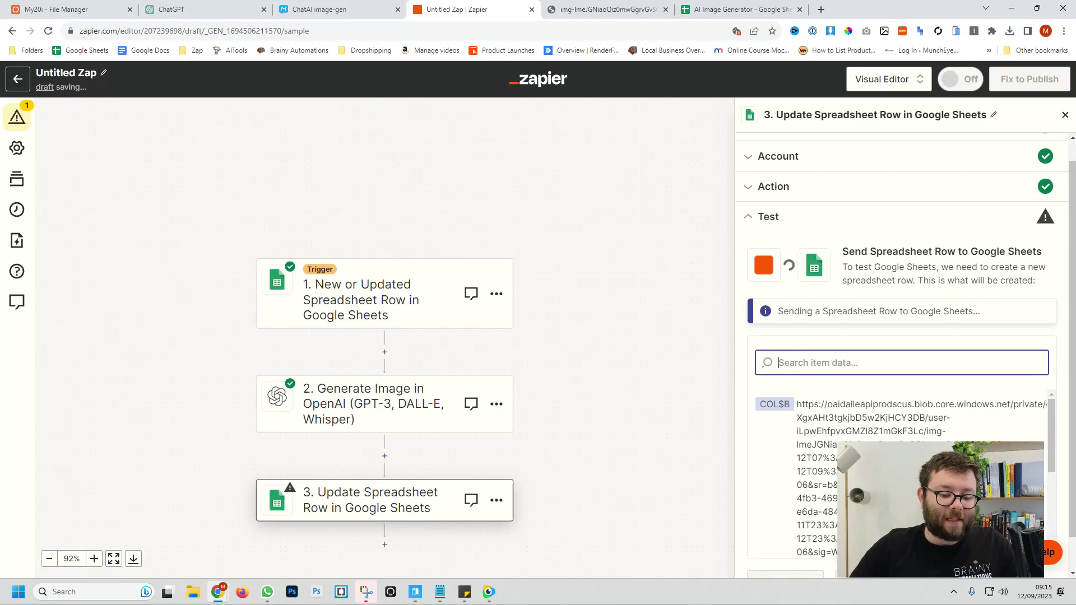
{"action": "left_click", "coordinate": [735, 16]}
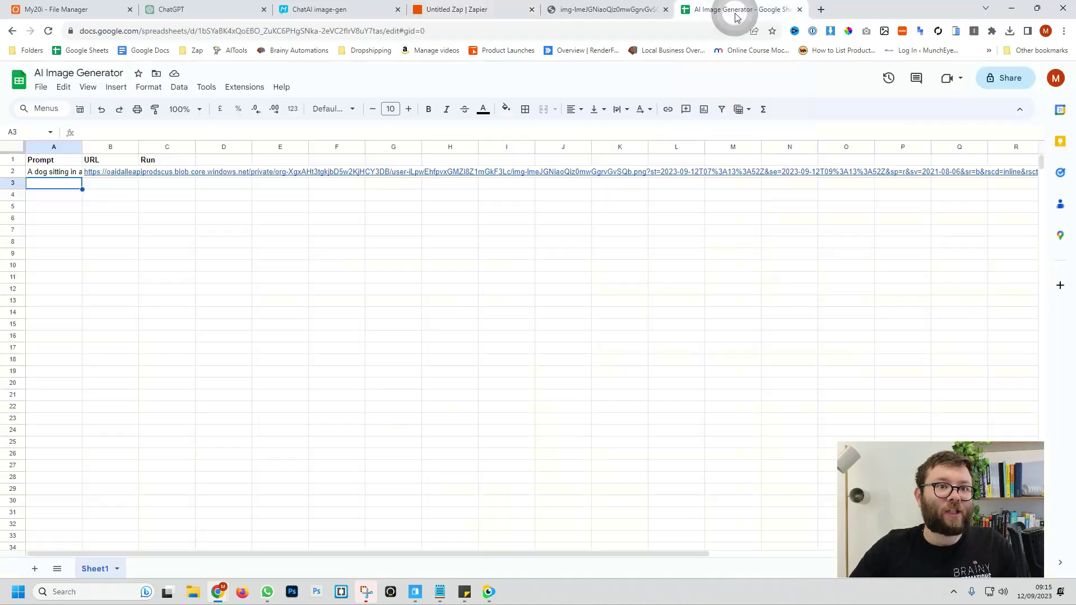
{"action": "left_click", "coordinate": [106, 172]}
{"action": "left_click", "coordinate": [121, 192]}
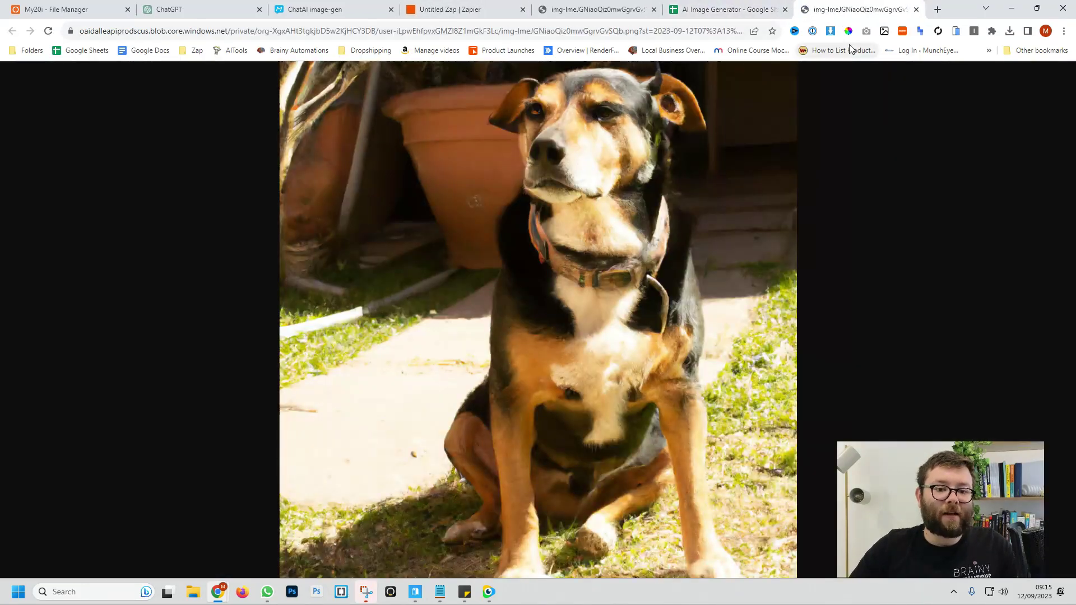